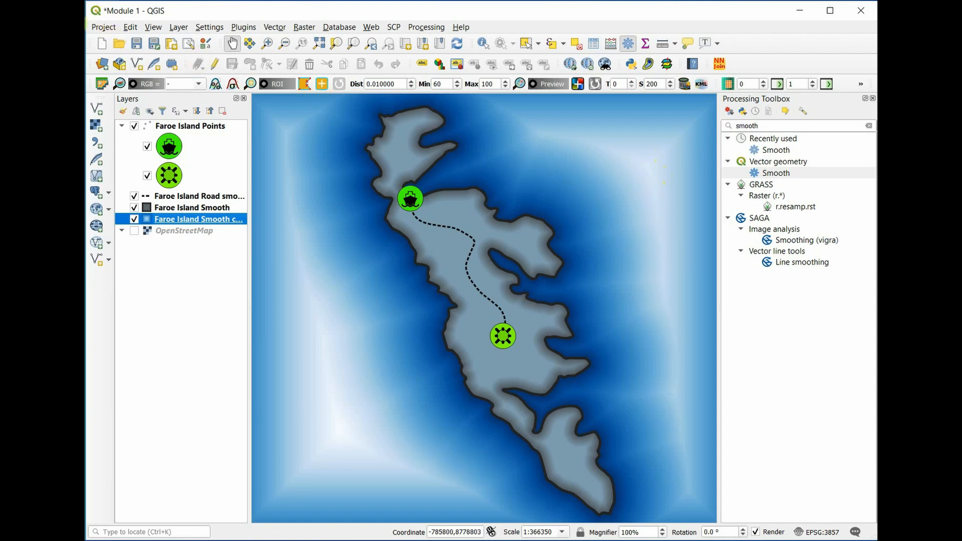
Step: Create a new print layout with an automatically generated title and move its window fully into view
left_click(111, 29)
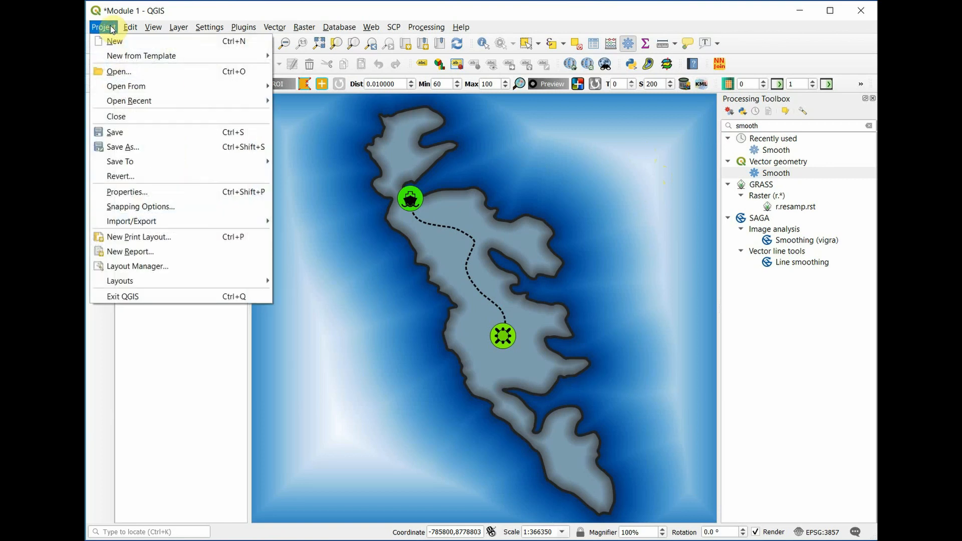
left_click(169, 241)
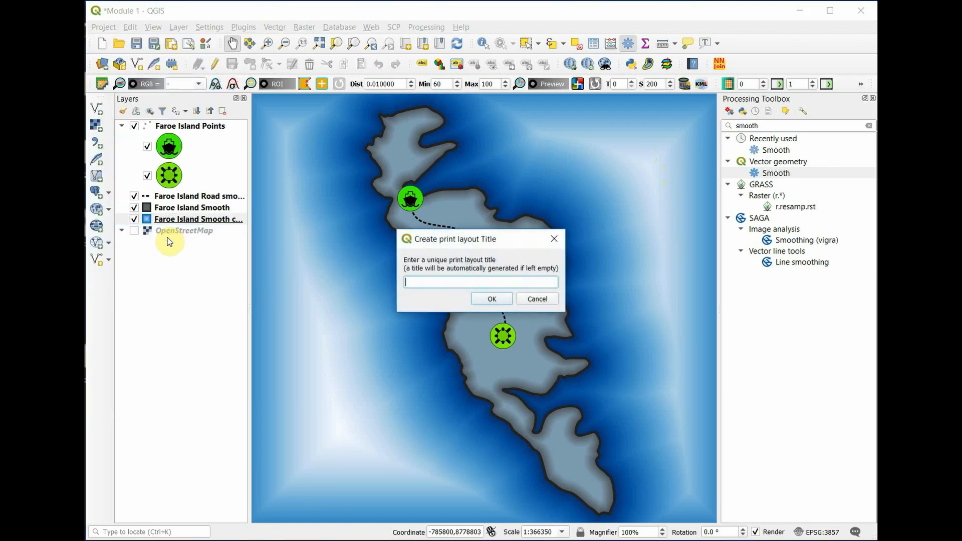
left_click(492, 301)
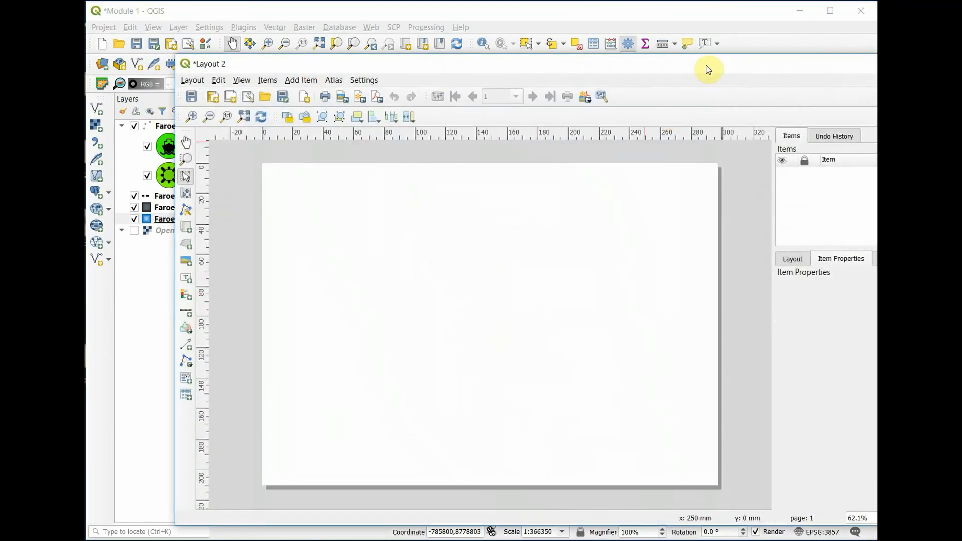
left_click_drag(707, 69, 615, 45)
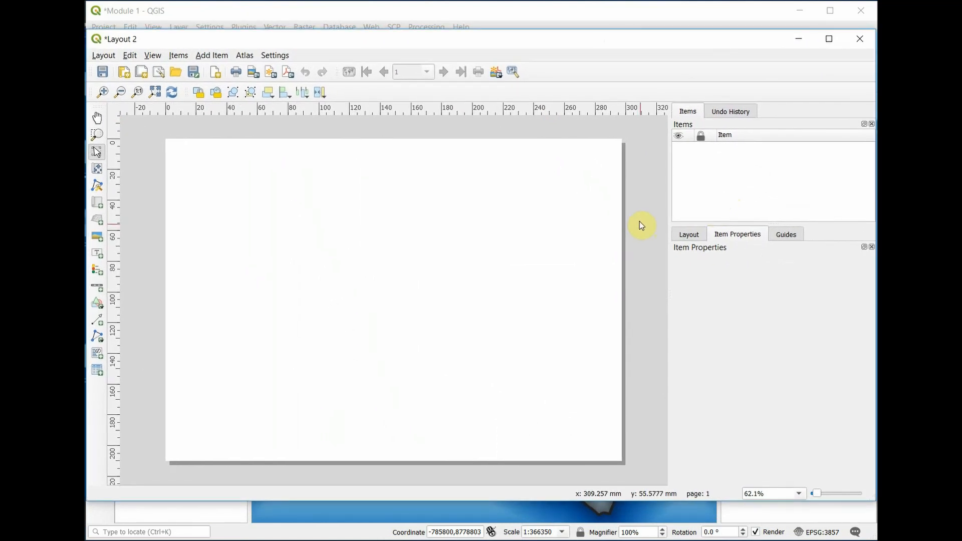
Step: Minimize the layout window to show the main map and bring the layout back
left_click(798, 39)
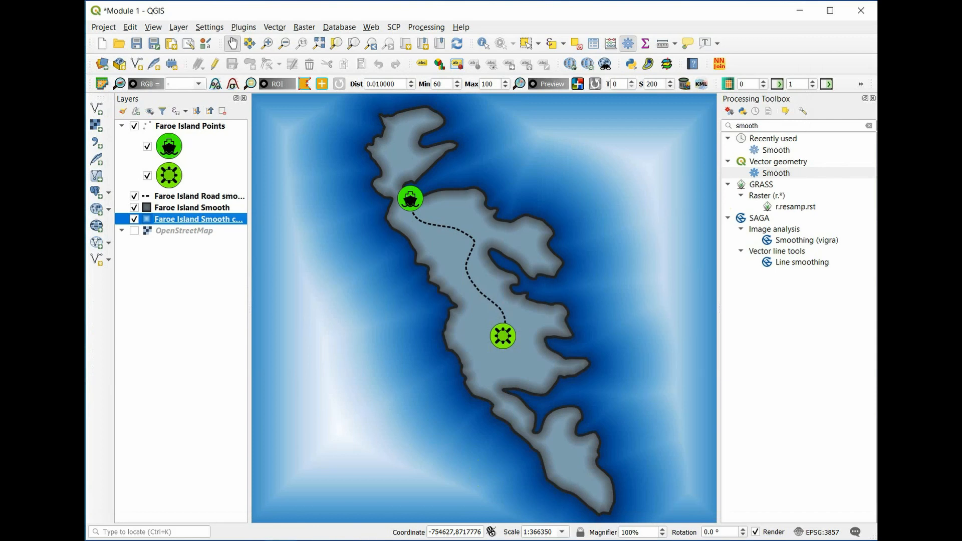
mouse_move(281, 539)
left_click(325, 488)
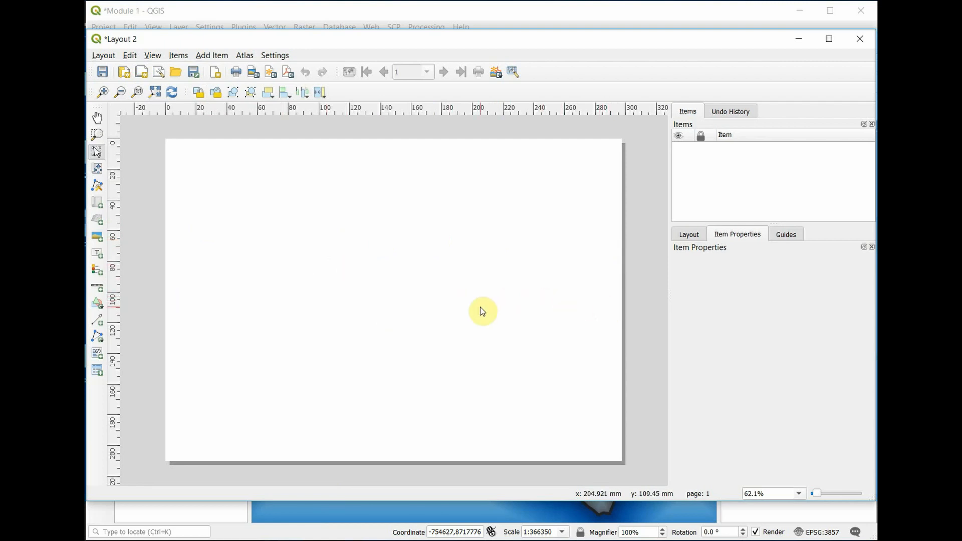
Step: Open the layout page's properties and review the available page sizes
right_click(482, 292)
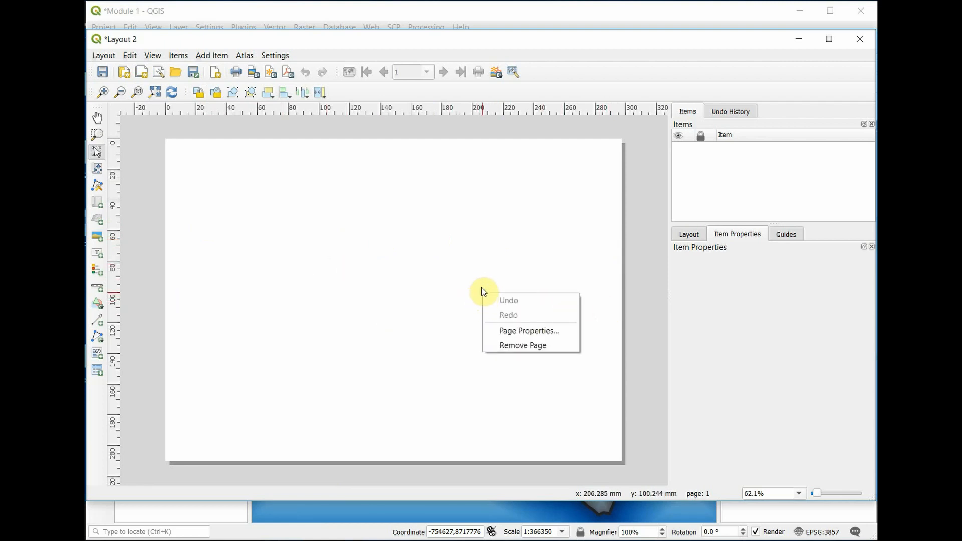
left_click(549, 330)
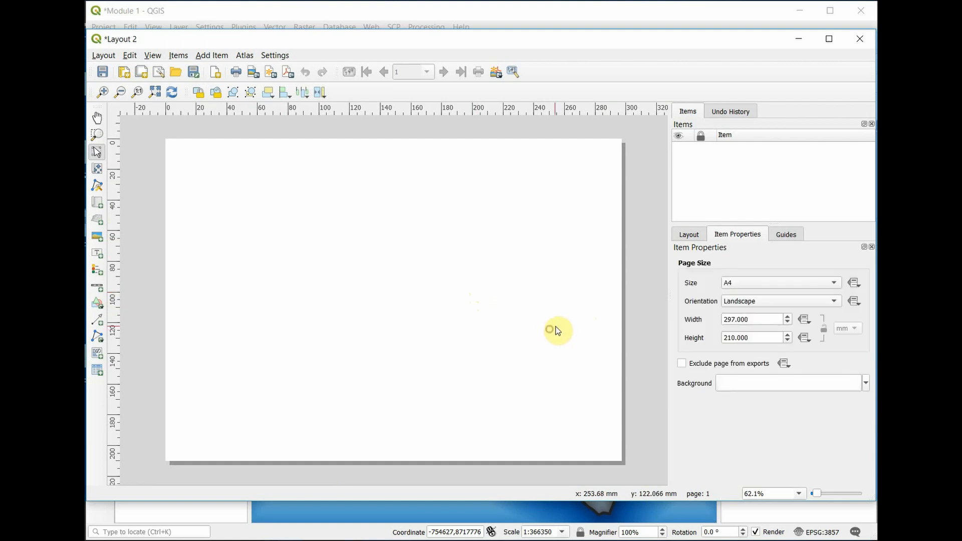
left_click(834, 282)
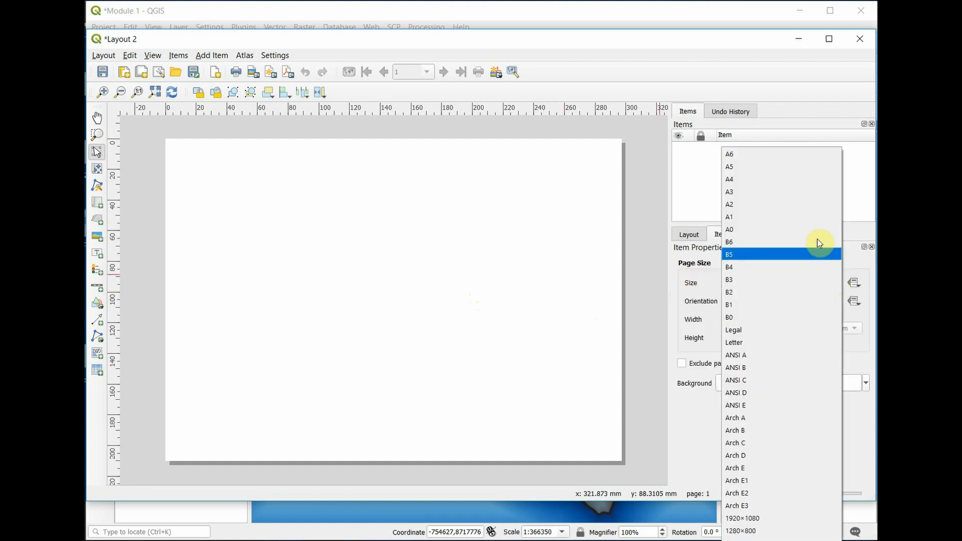
left_click(692, 285)
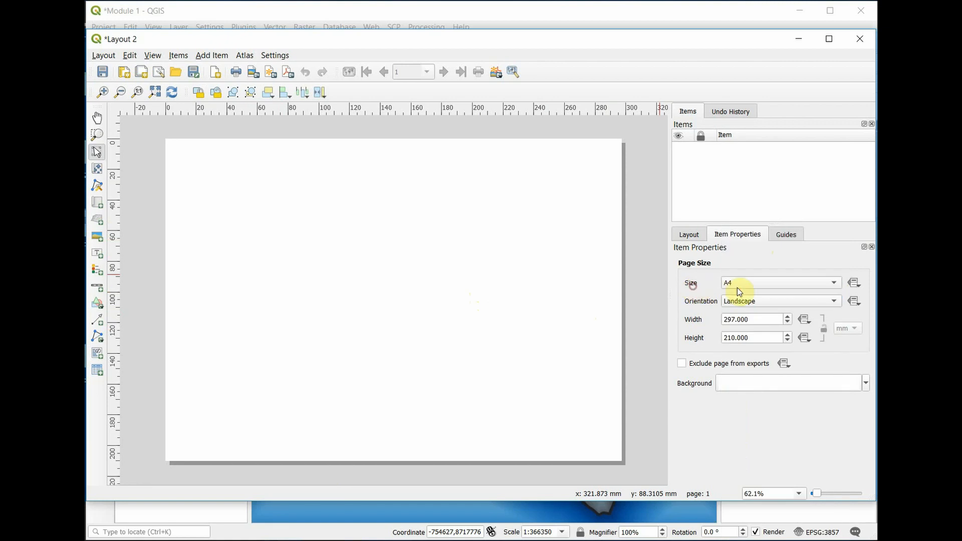
Step: Try a custom page size with an adjustable width and return the page to A4
left_click(833, 283)
key("Escape")
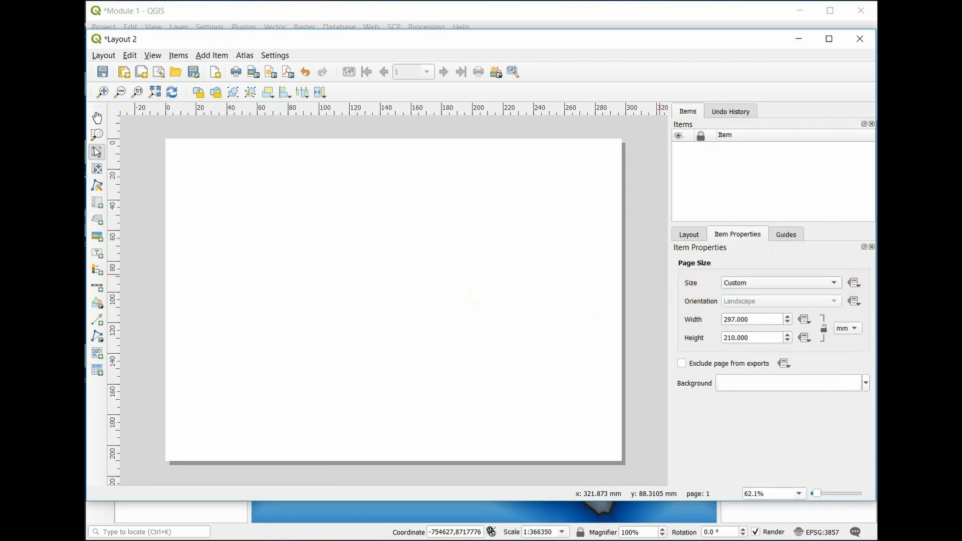
left_click(787, 317)
left_click(787, 317)
left_click(787, 318)
left_click(788, 322)
left_click(788, 322)
left_click(788, 322)
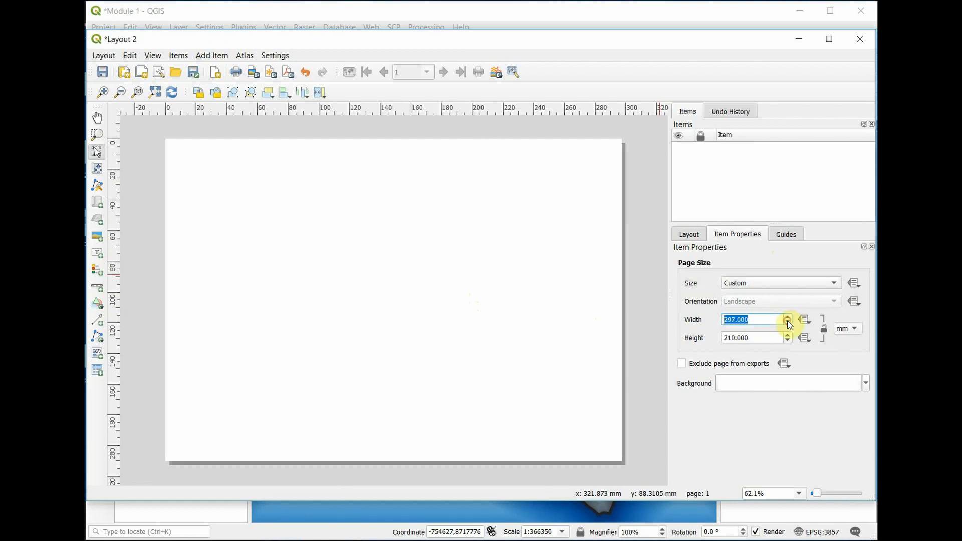
left_click(833, 278)
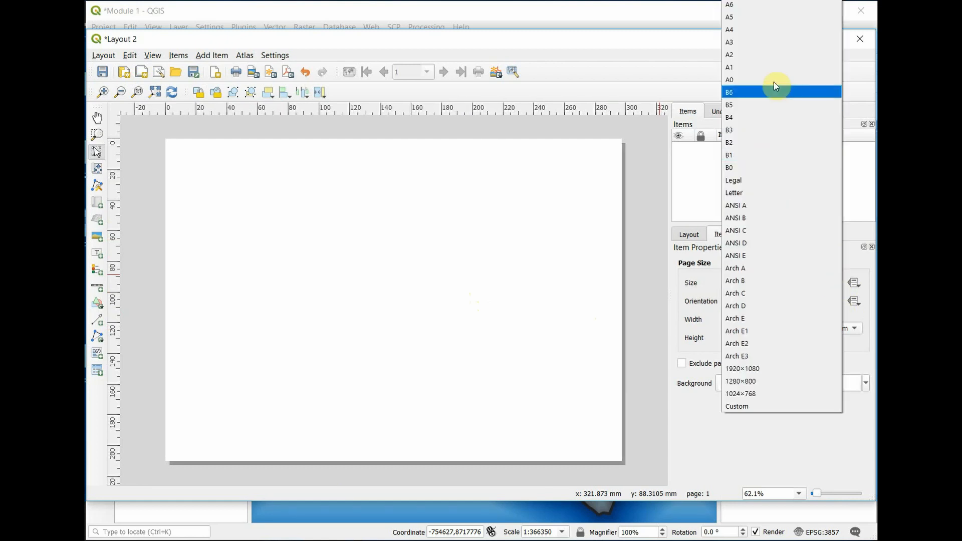
left_click(740, 35)
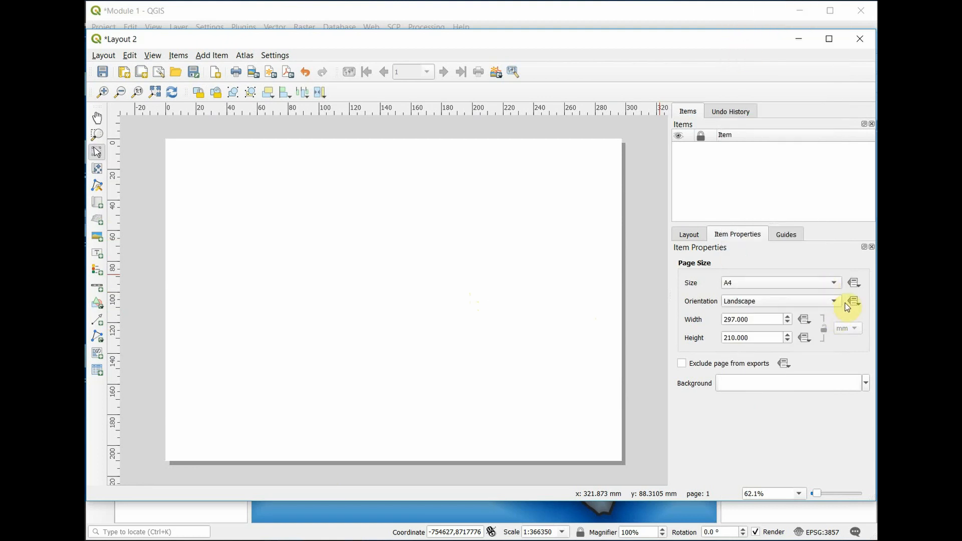
Step: Set the A4 page's orientation to Portrait
left_click(835, 302)
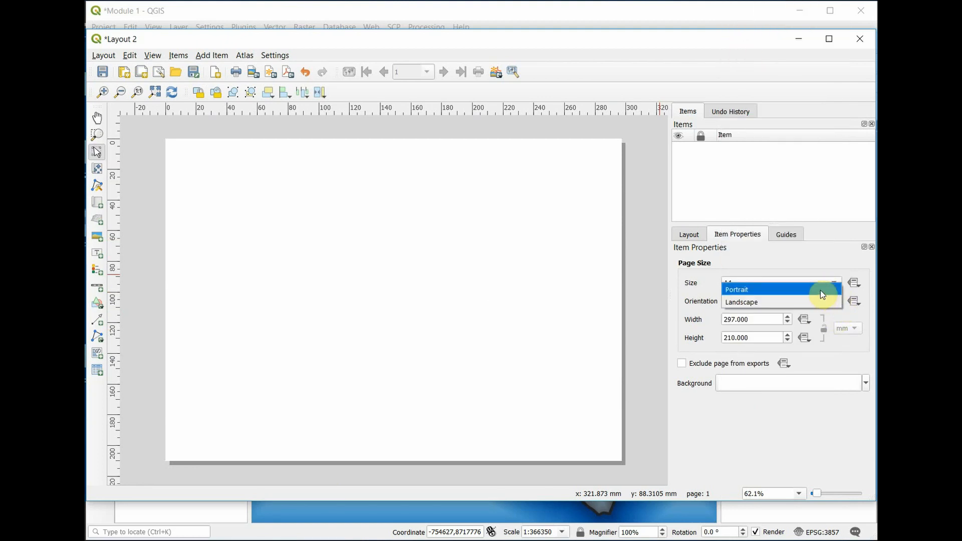
left_click(822, 286)
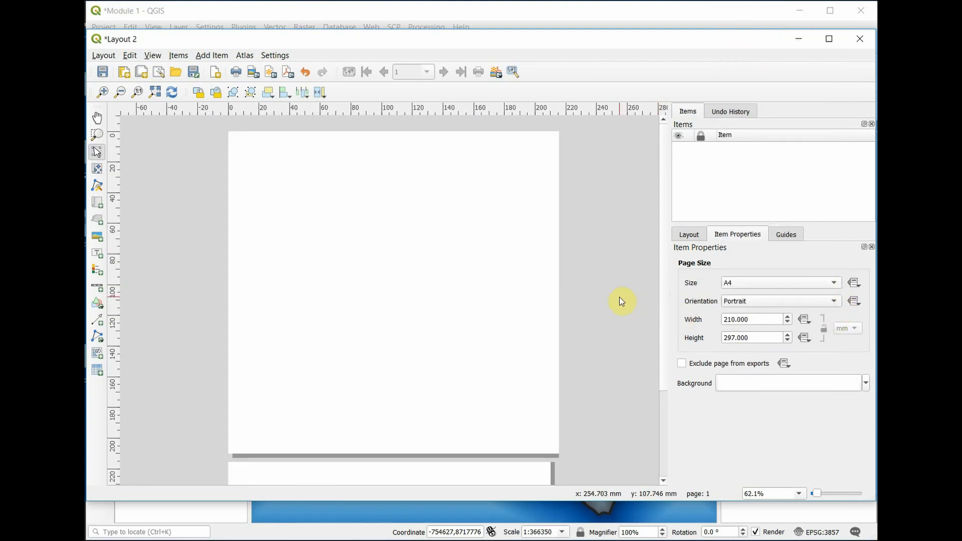
scroll(561, 338, "down", 1)
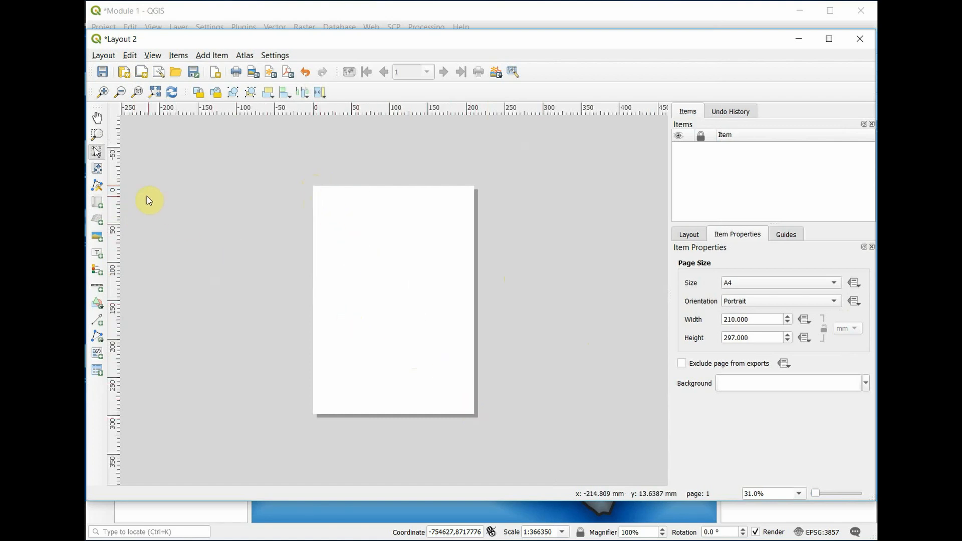
Step: Add a map to the layout that covers the whole page from corner to corner
left_click(97, 203)
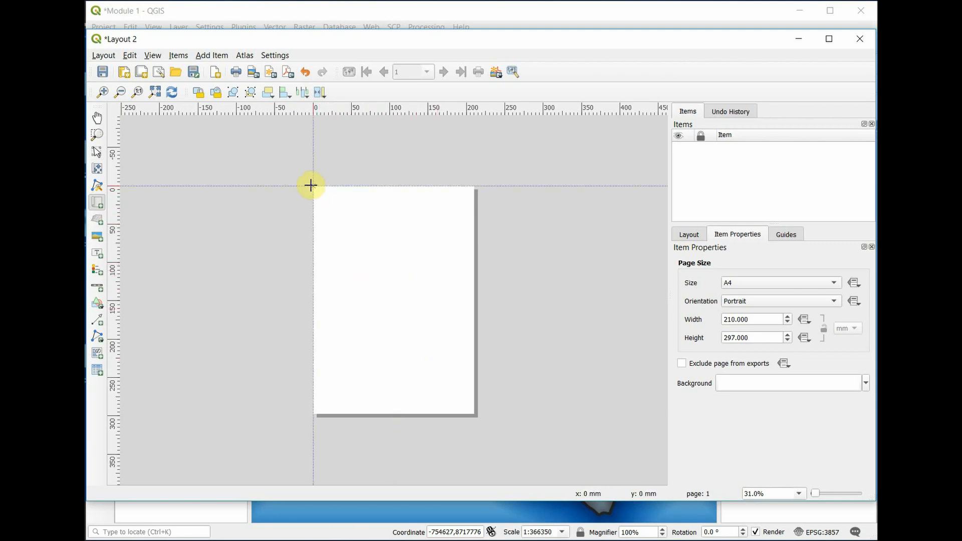
left_click_drag(313, 186, 472, 413)
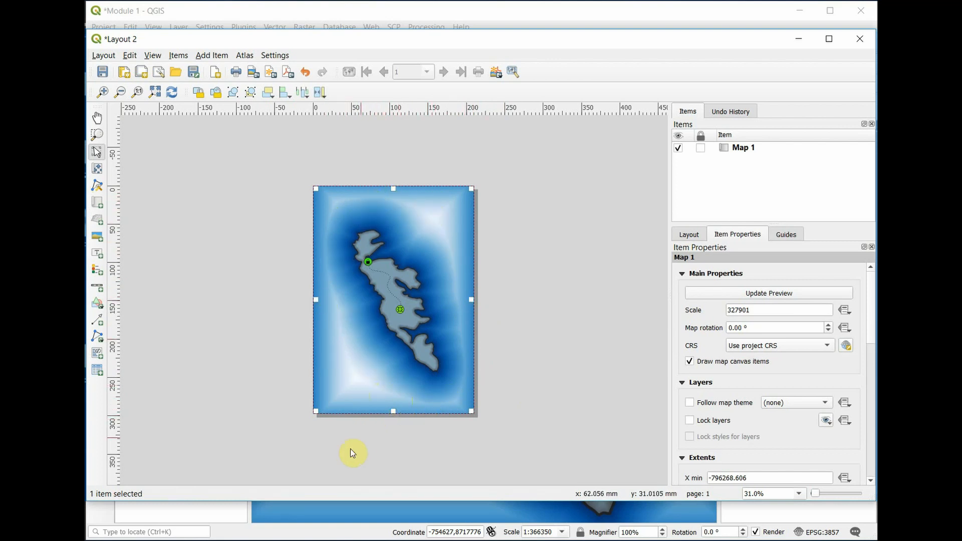
Step: In the main window, apply a blur strength of 18 to the shapeburst fill of the Faroe Island Smooth copy layer
left_click(297, 532)
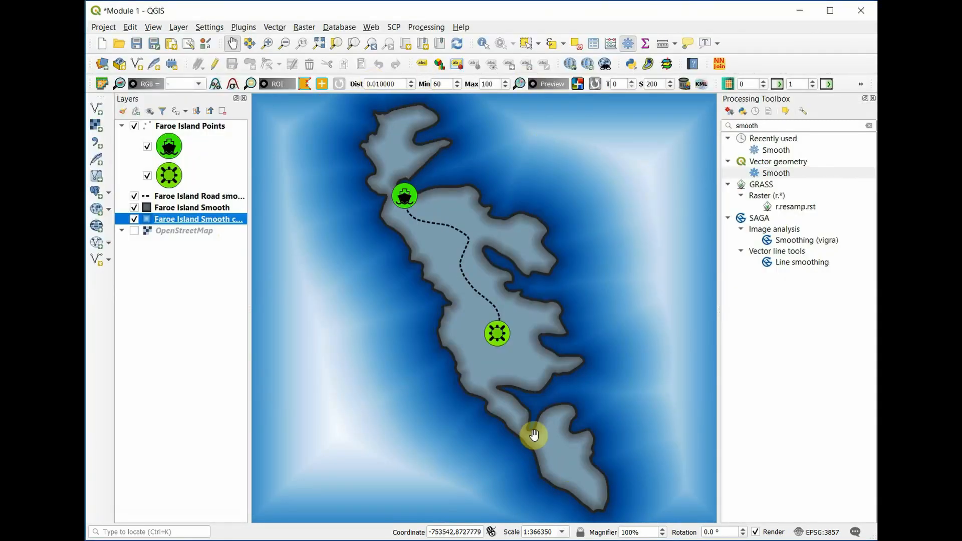
double_click(218, 222)
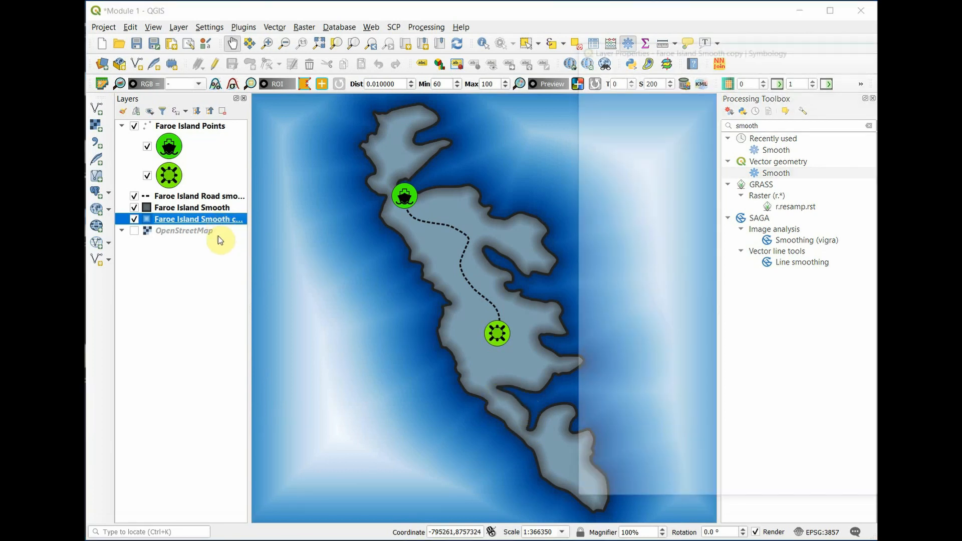
left_click_drag(726, 47, 390, 54)
left_click(398, 140)
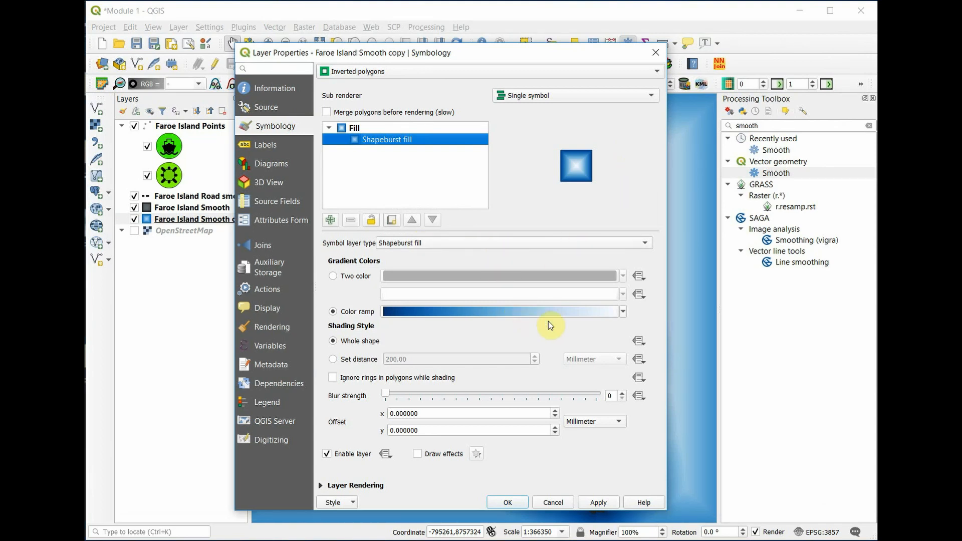
left_click_drag(384, 393, 605, 398)
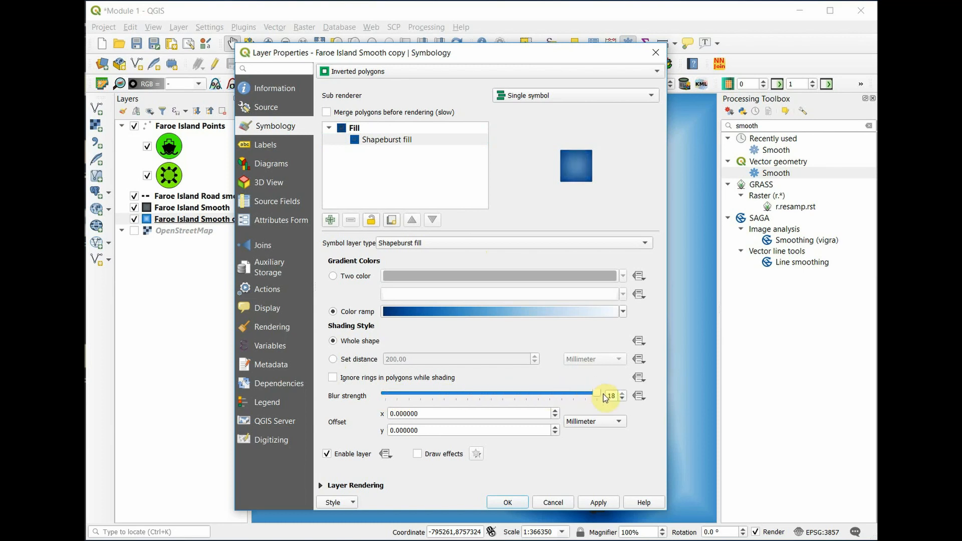
left_click_drag(528, 58, 308, 62)
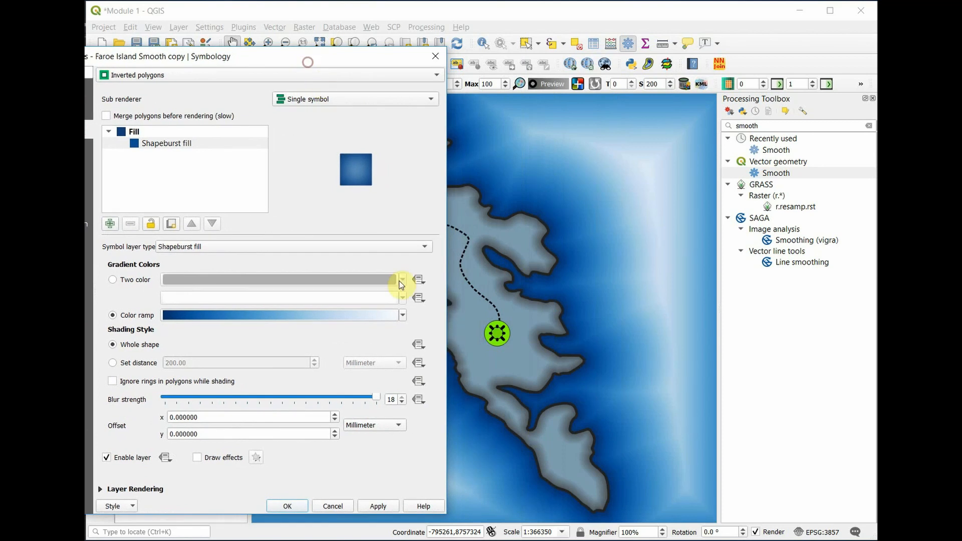
left_click(372, 506)
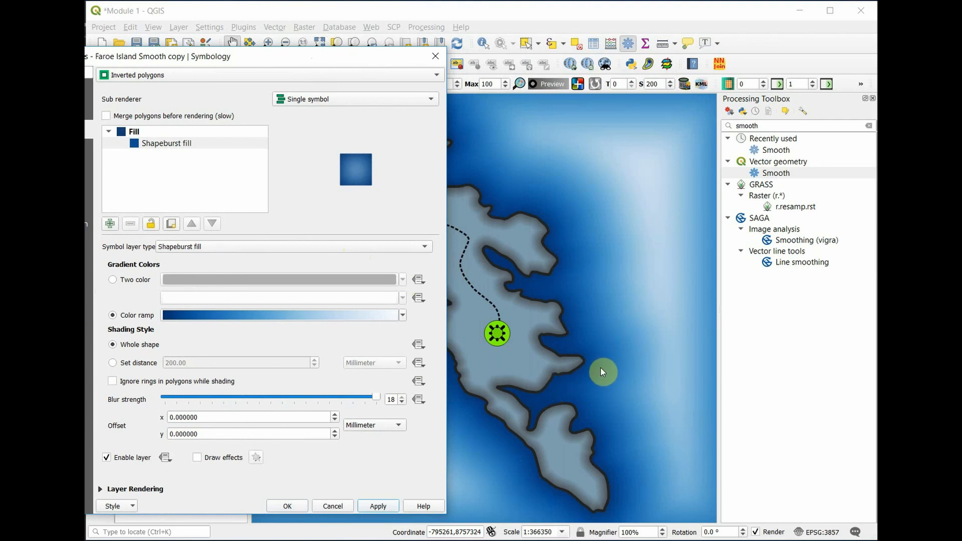
Step: Switch the shapeburst fill's shading style to a set distance of 200 millimetres and accept the layer properties
left_click(113, 364)
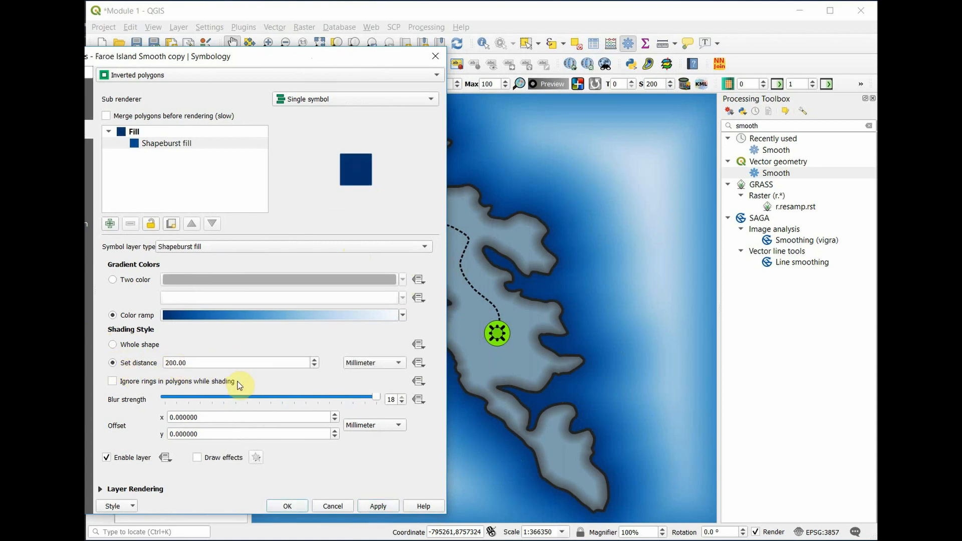
left_click(375, 506)
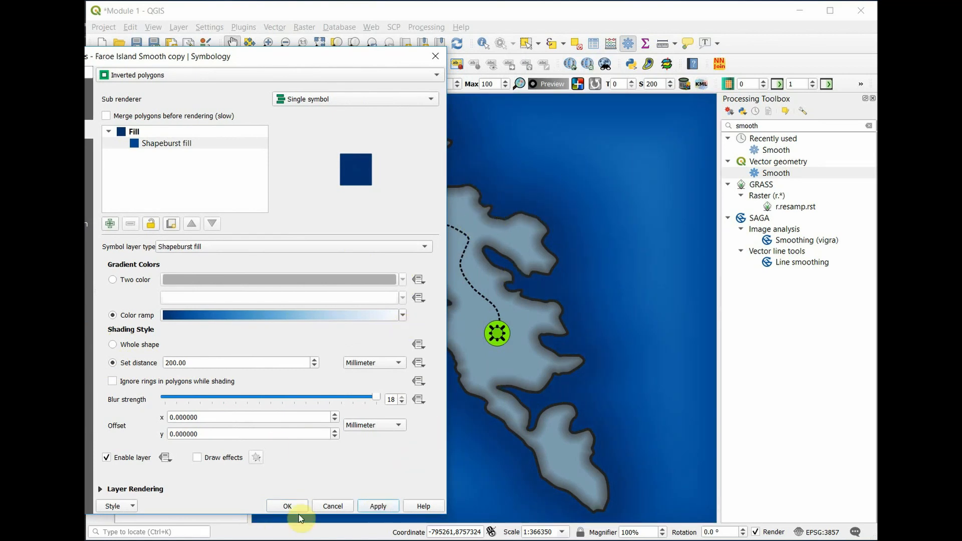
left_click(288, 506)
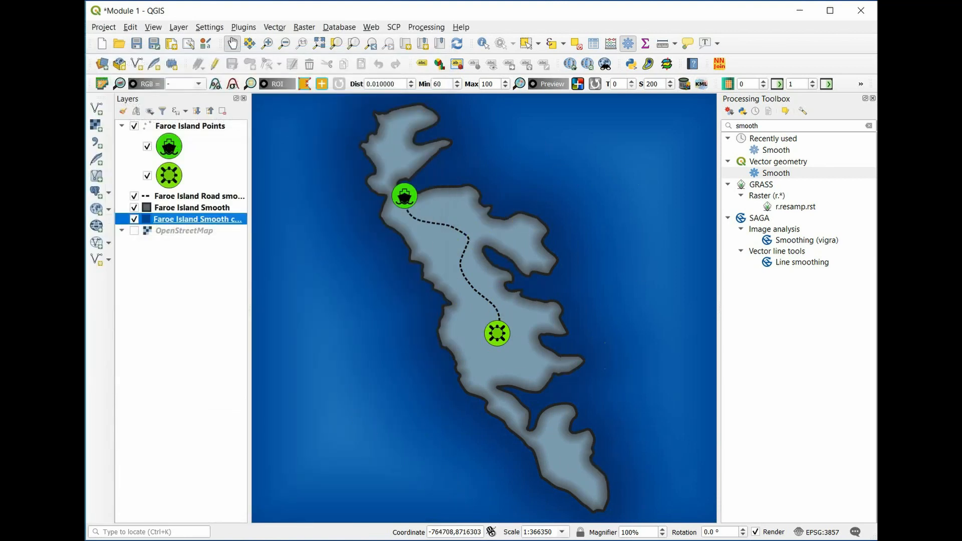
Step: Return to Layout 2 and refresh its view so the map shows the updated ocean styling
mouse_move(291, 539)
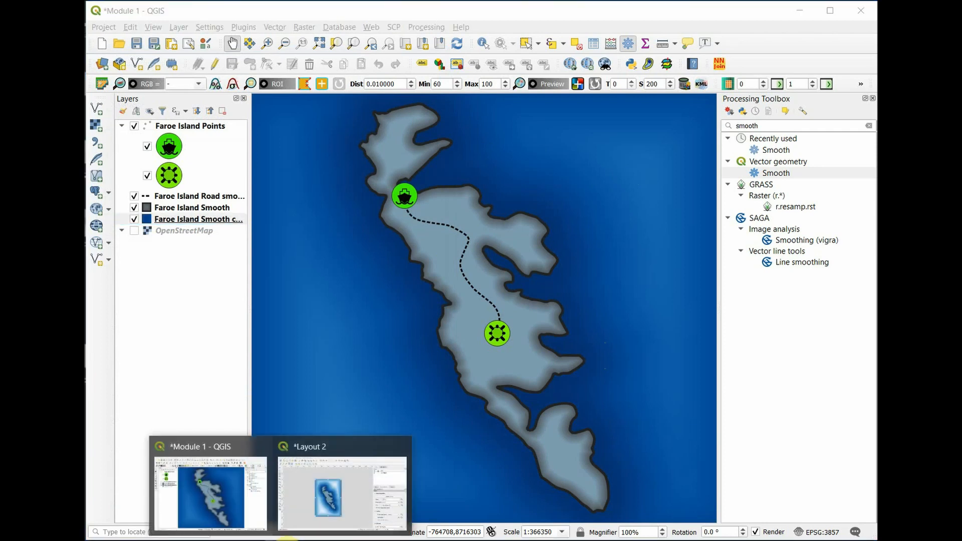
left_click(293, 508)
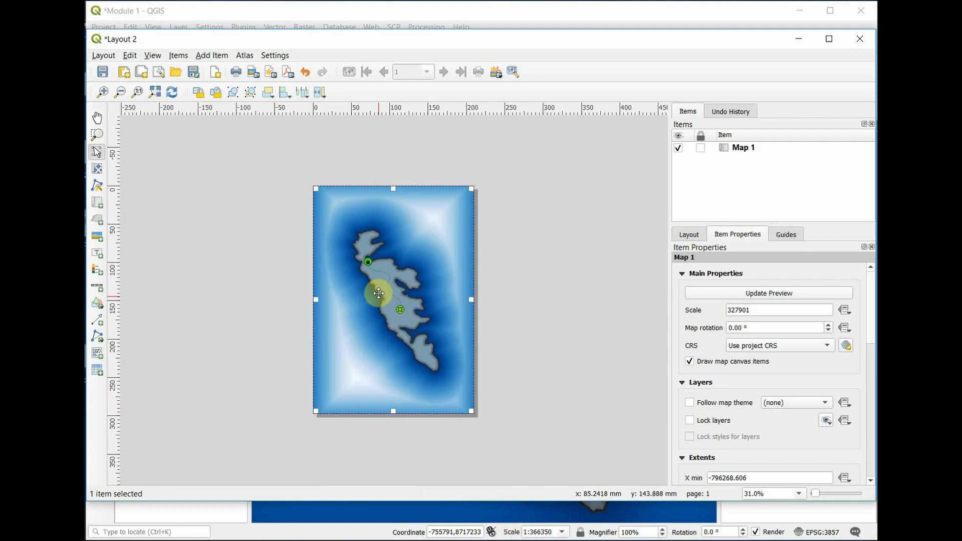
left_click(172, 93)
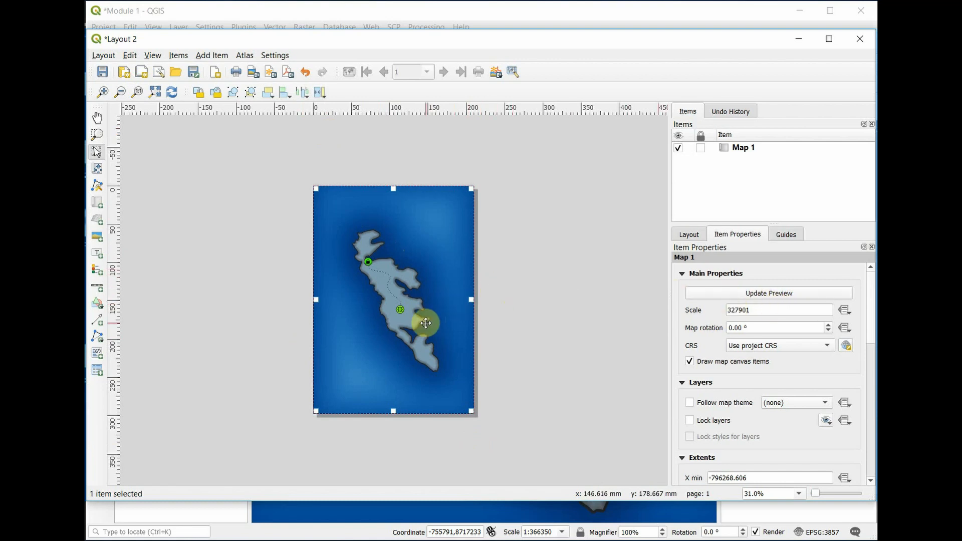
scroll(426, 323, "up", 1)
scroll(426, 323, "down", 1)
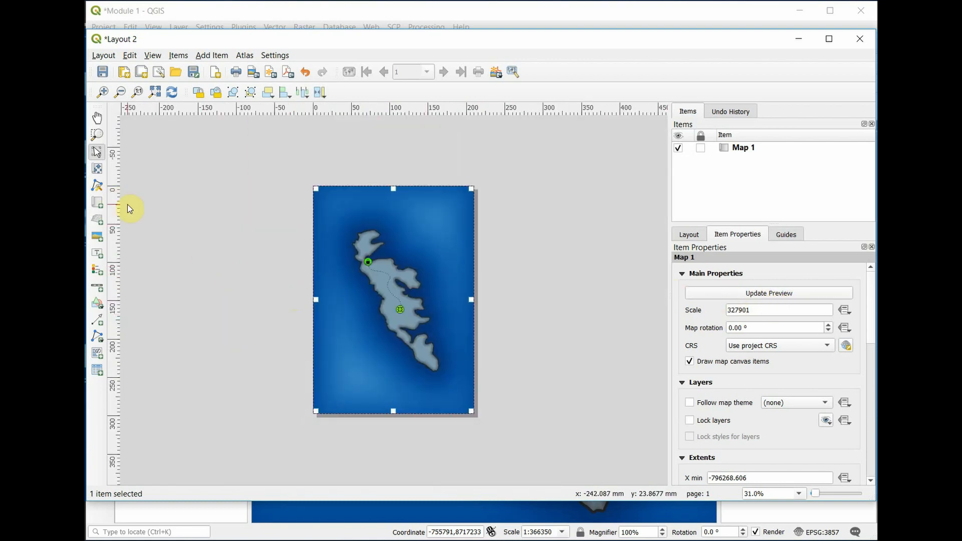
Step: Try zooming the content of the layout's map in and back out with the Move Item Content tool
left_click(97, 170)
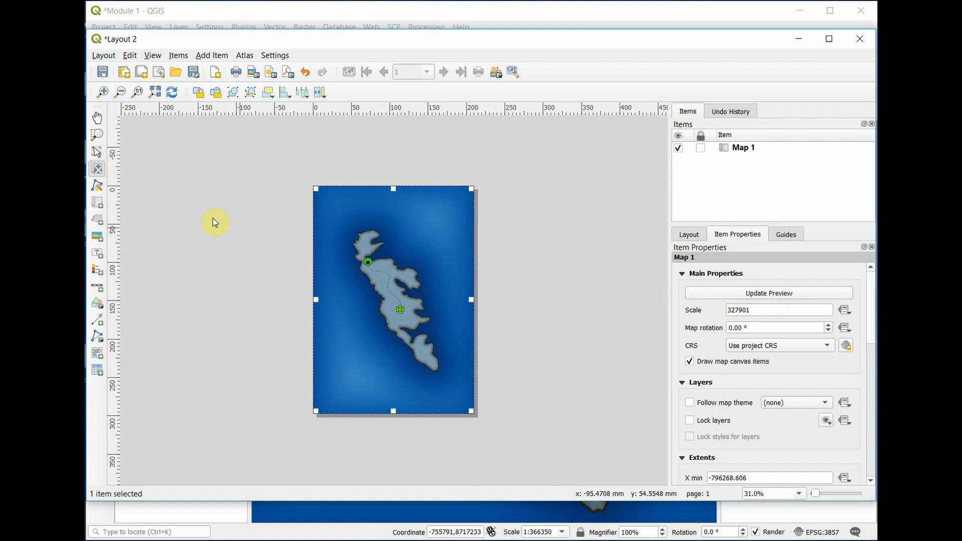
left_click(389, 266)
scroll(386, 264, "up", 1)
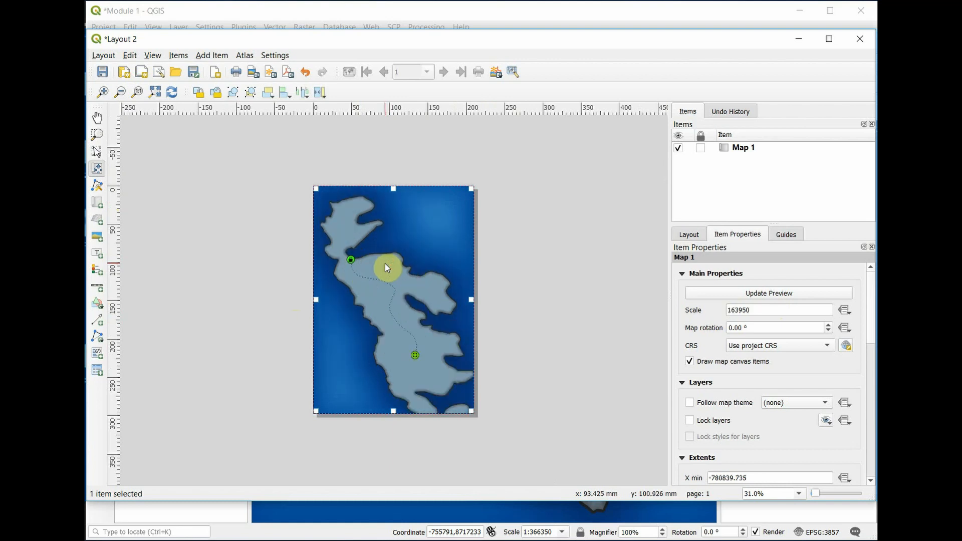
scroll(385, 263, "down", 1)
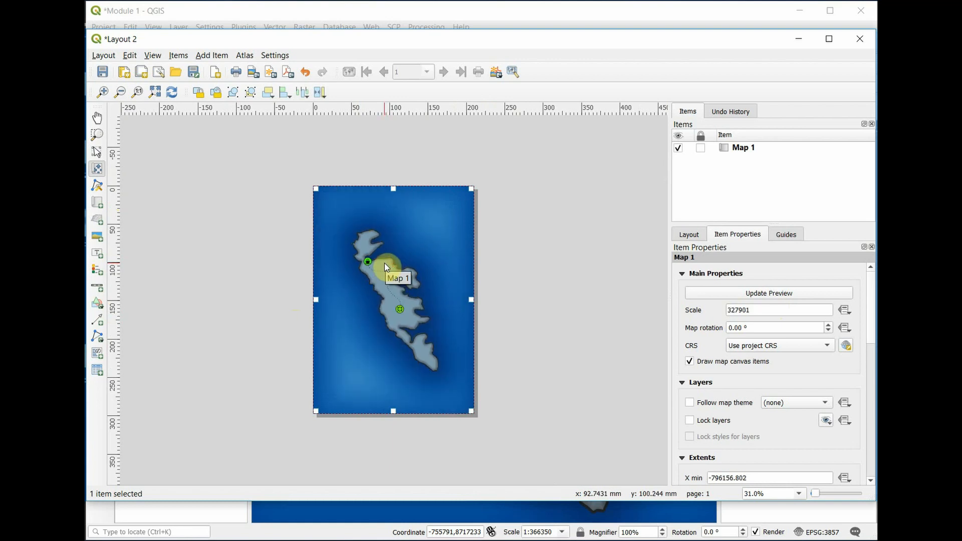
Step: Try a map scale of 200000 and shift the map content up and to the left on the page
scroll(386, 267, "up", 1)
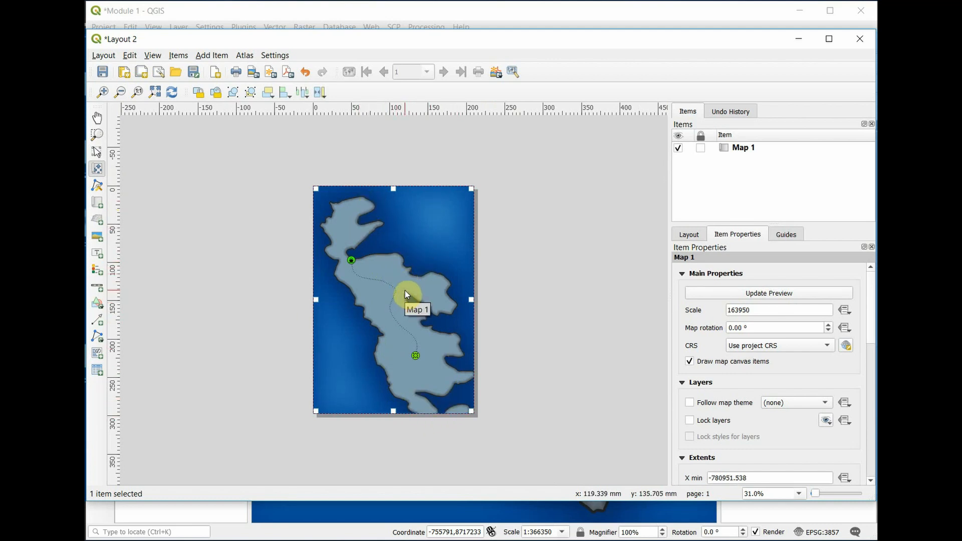
scroll(405, 291, "down", 1)
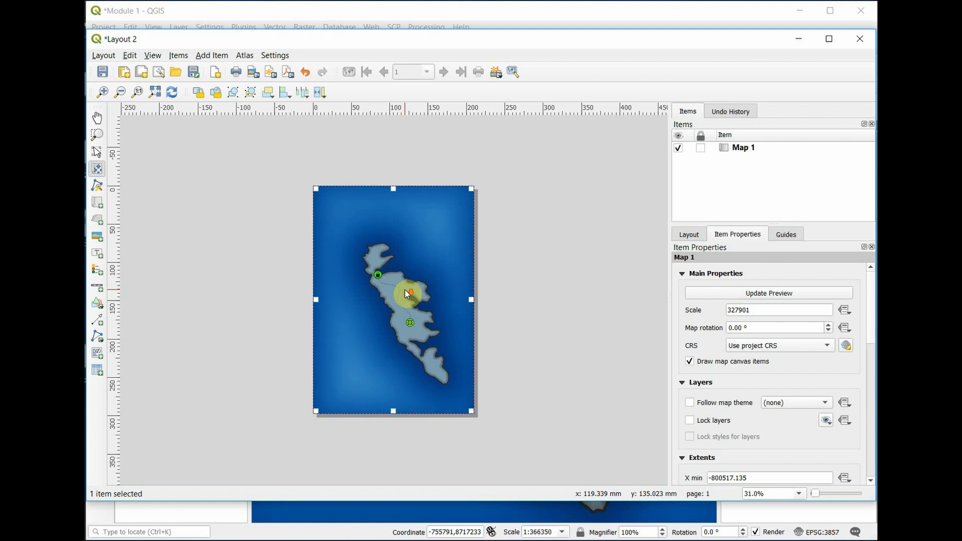
double_click(747, 310)
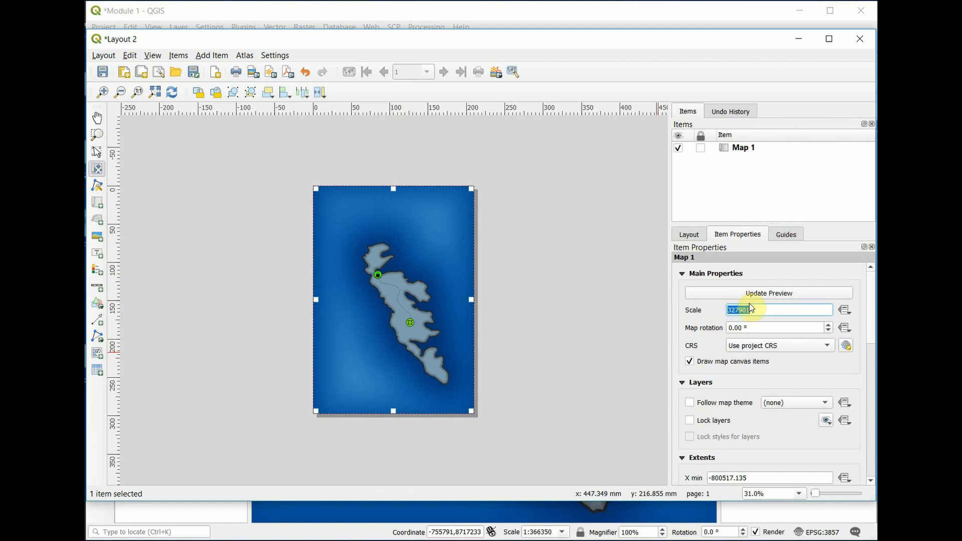
type("200000")
key("Return")
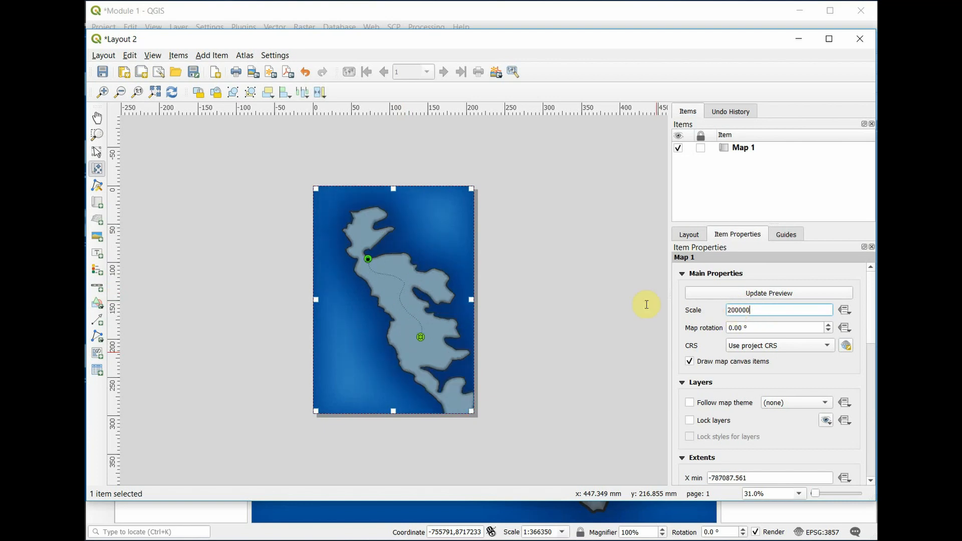
left_click_drag(419, 302, 402, 283)
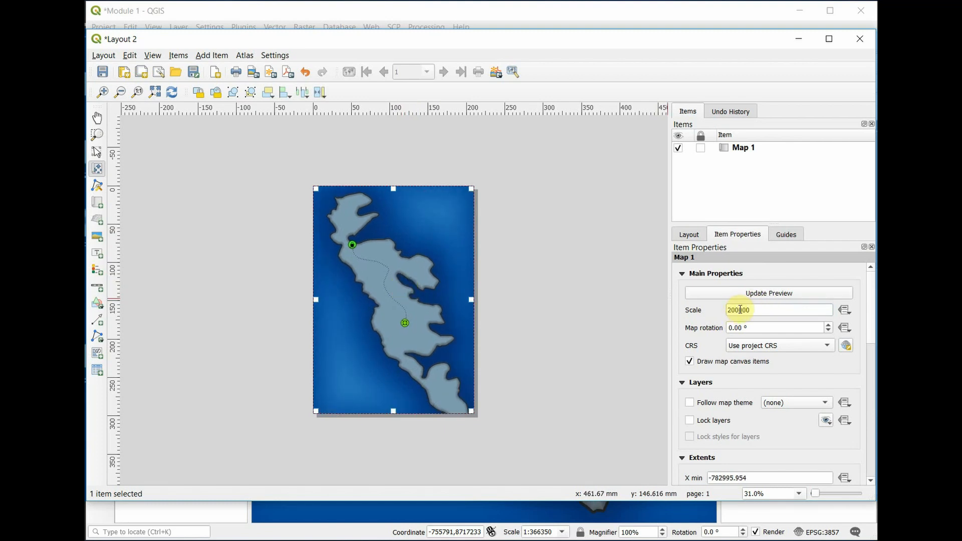
Step: Set the map's scale to 250000 and move its content slightly up and left to position the island on the page
scroll(404, 292, "down", 1)
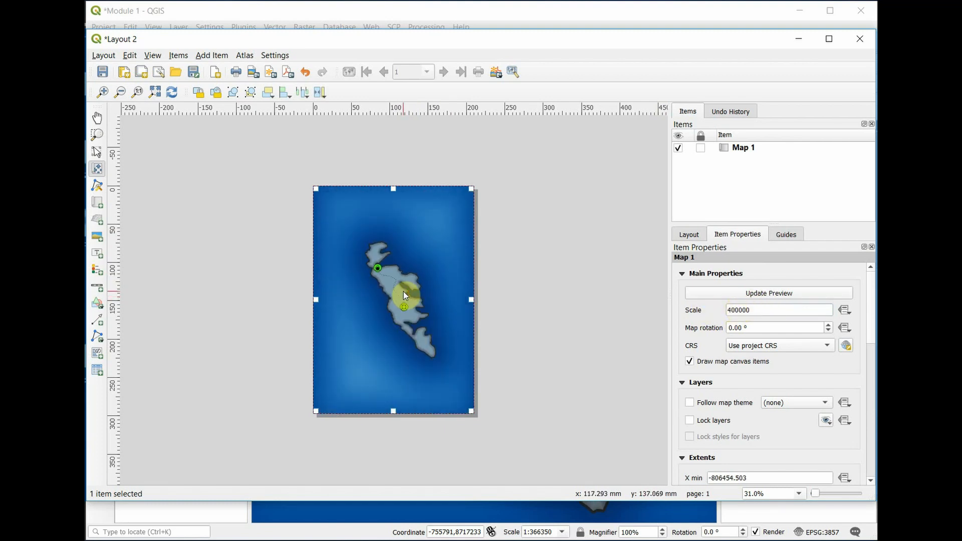
scroll(406, 296, "up", 1)
left_click(734, 311)
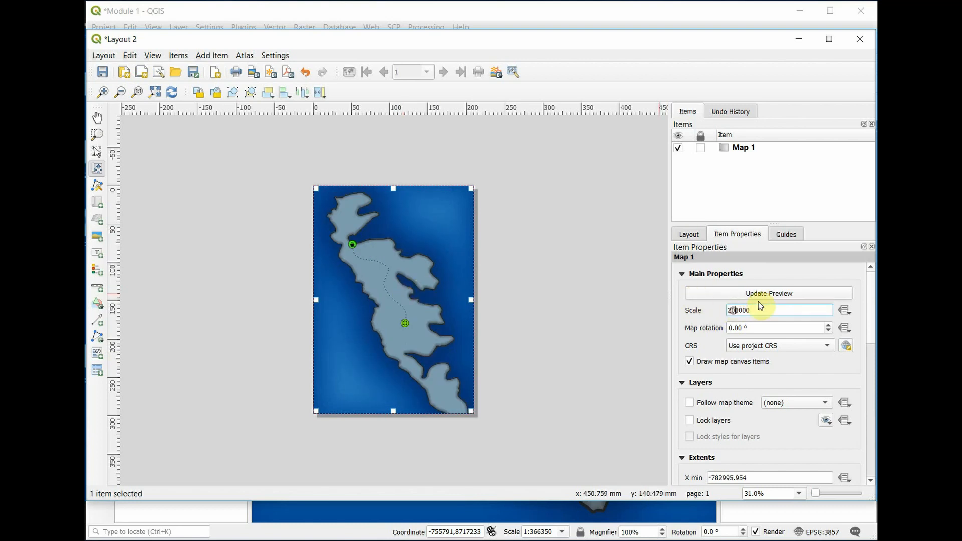
type("5")
key("Return")
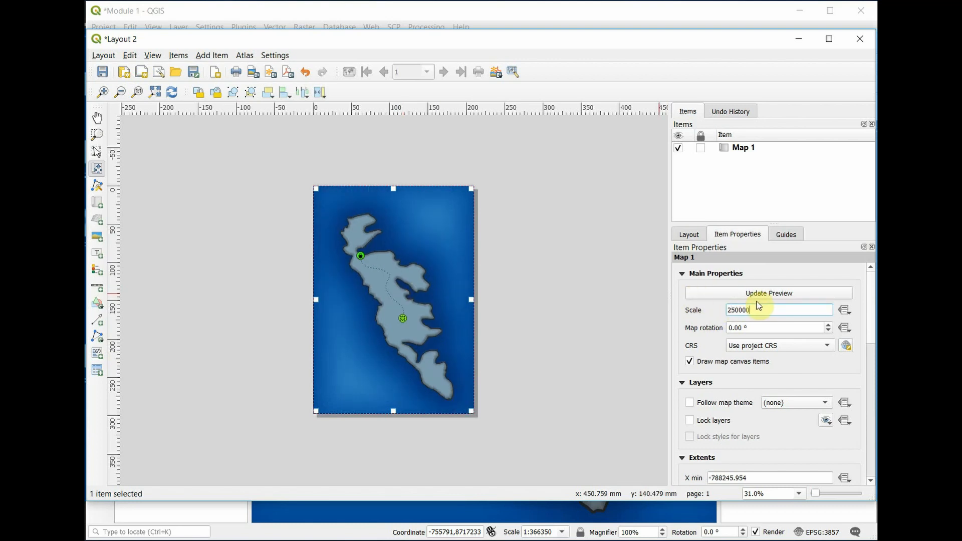
left_click_drag(396, 281, 390, 277)
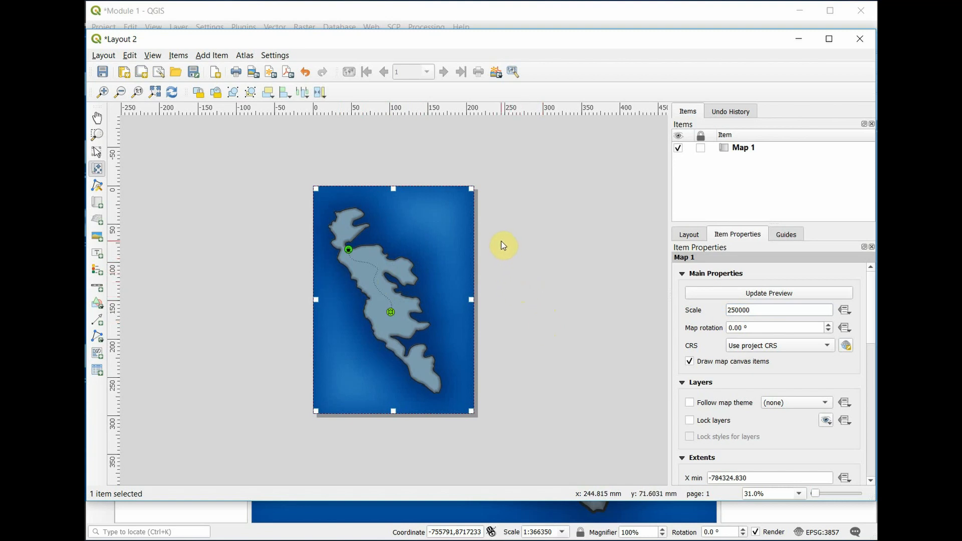
Step: Enable a frame around the map with a thickness of 0.80 mm
left_click_drag(870, 287, 773, 401)
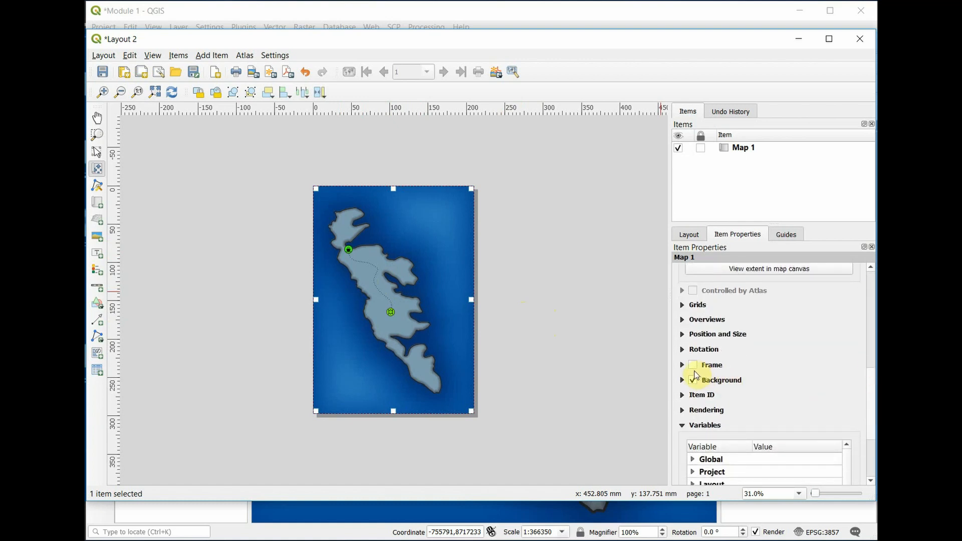
left_click(693, 366)
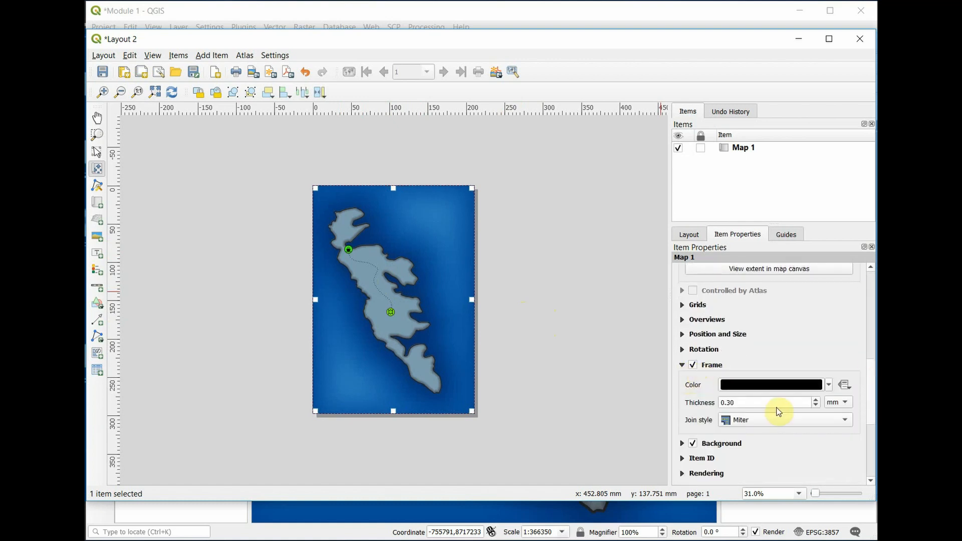
left_click(816, 399)
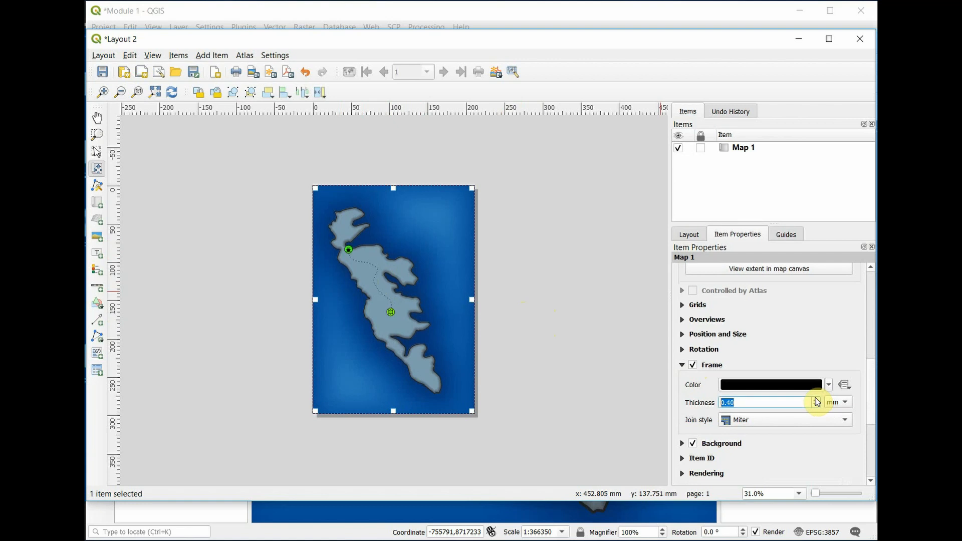
left_click(815, 400)
left_click(815, 399)
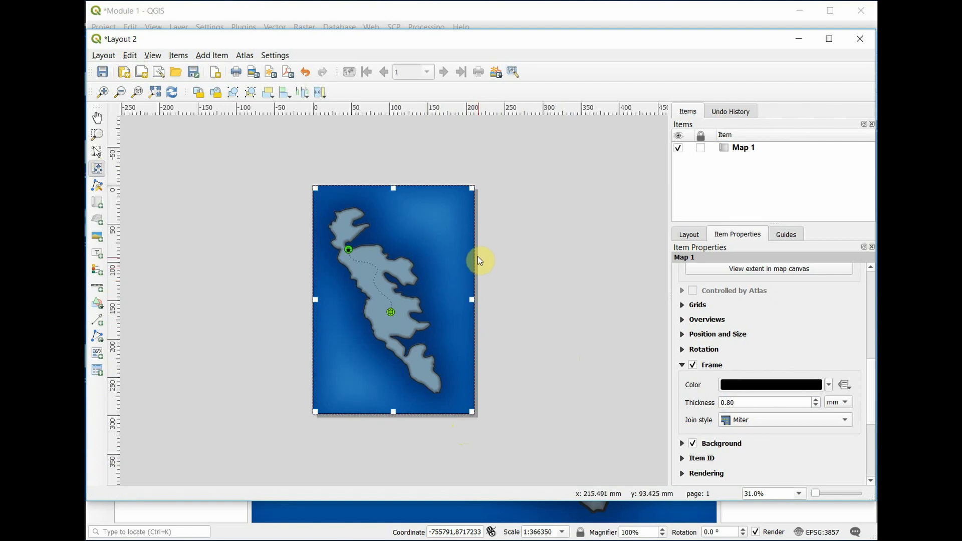
Step: Add a label about 115 mm by 47 mm in the map's upper-right corner with the text "Faroe Island Research Station"
left_click(96, 259)
left_click_drag(380, 196, 467, 232)
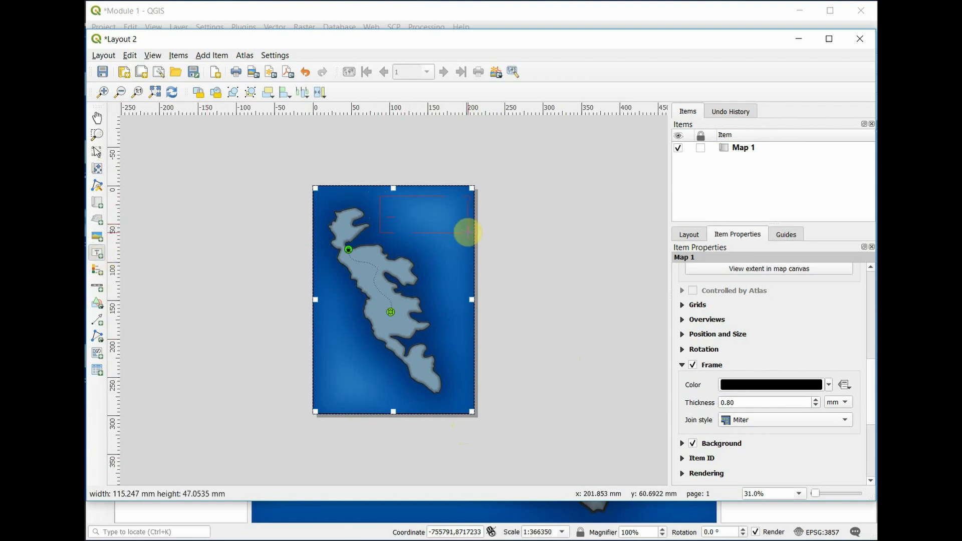
left_click_drag(467, 232, 467, 231)
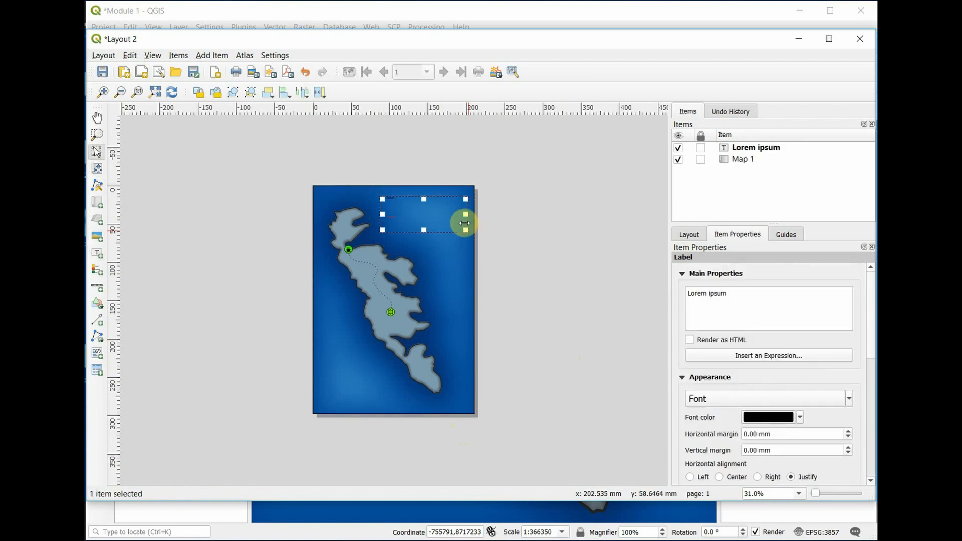
left_click(806, 299)
key("ctrl+a")
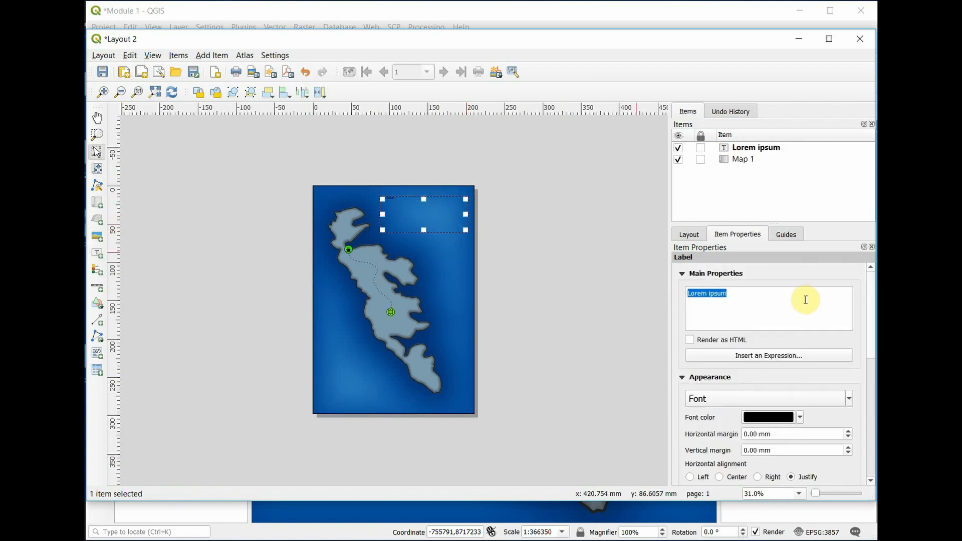
type("Faroe Island Research Station")
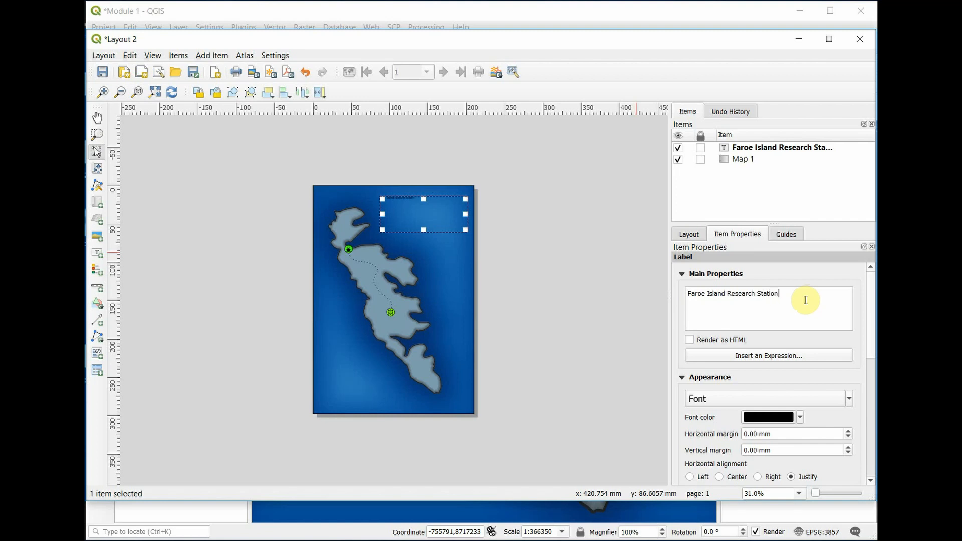
Step: Align the label text to the center horizontally and to the middle vertically
left_click_drag(870, 300, 873, 322)
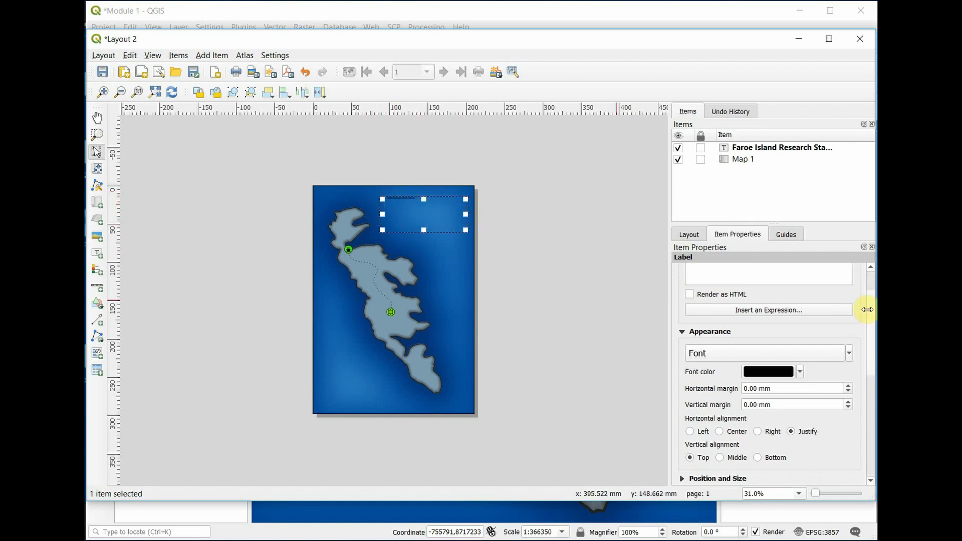
left_click_drag(870, 317, 872, 345)
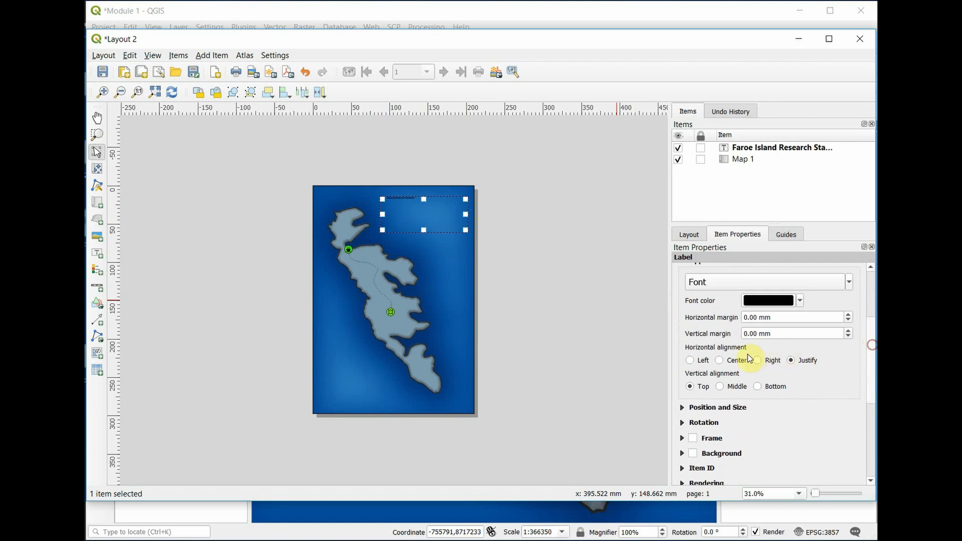
left_click(720, 361)
left_click(724, 386)
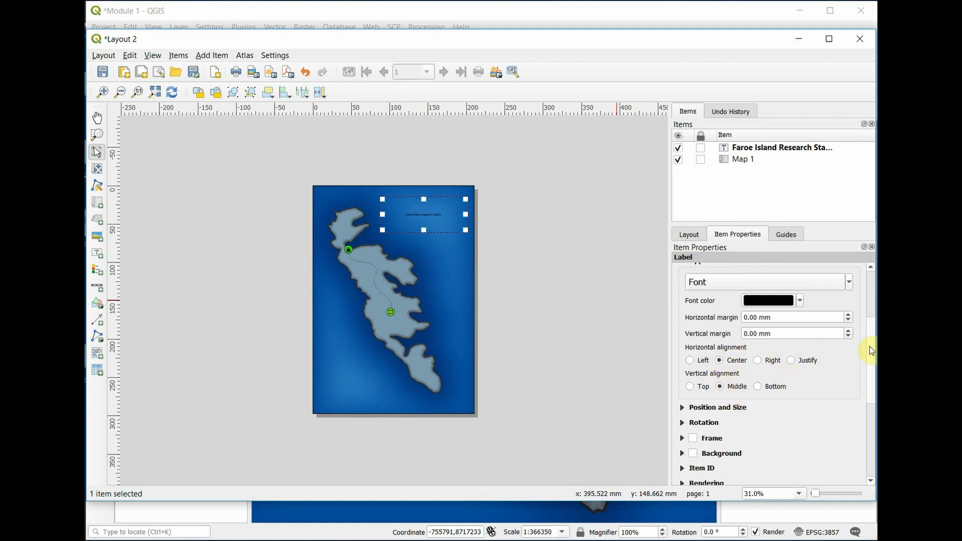
Step: Enable a frame around the title label with a thickness of 0.80 mm
left_click_drag(870, 350, 870, 363)
left_click(693, 396)
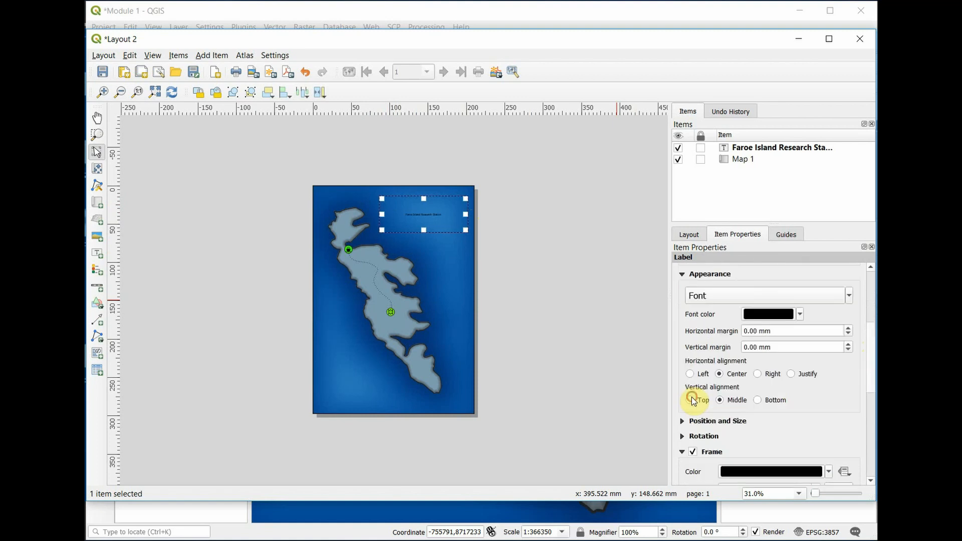
left_click(871, 414)
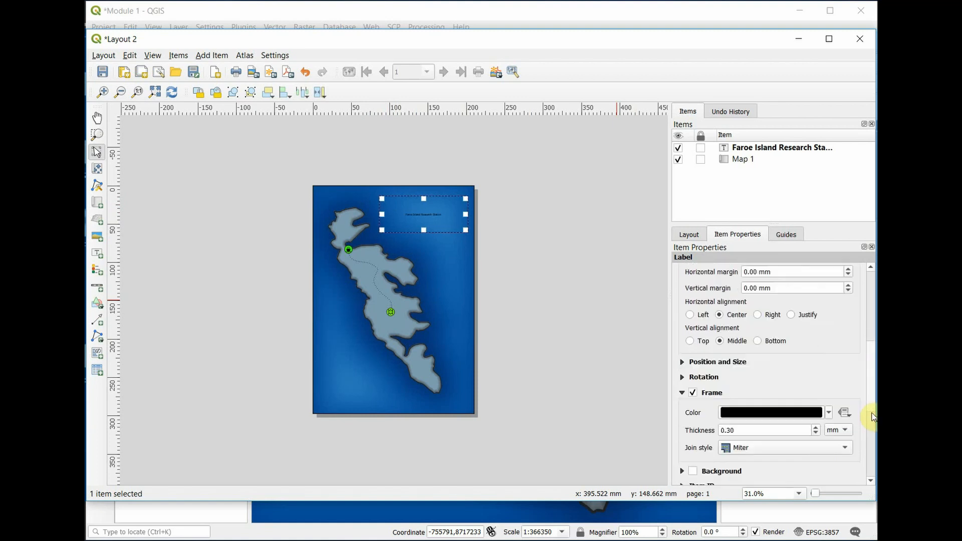
left_click(816, 402)
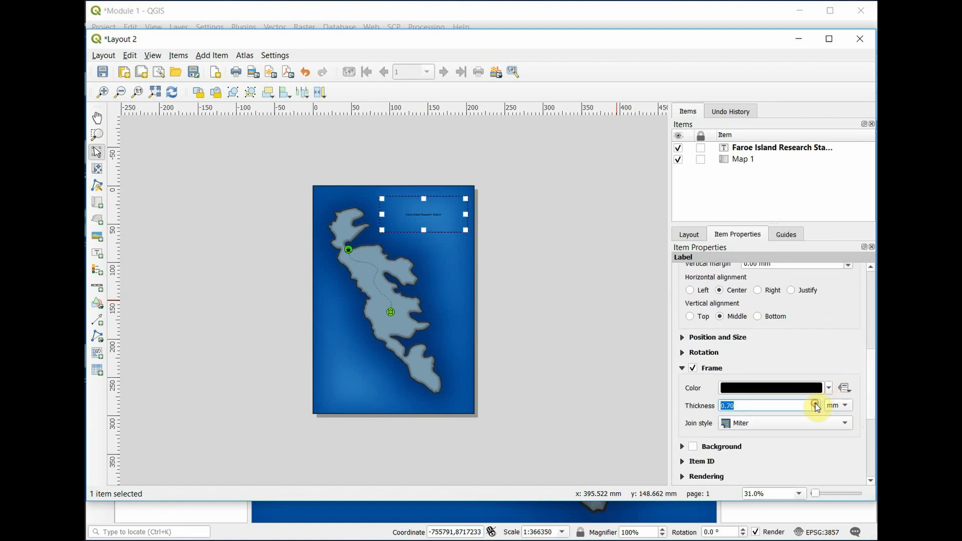
Step: Enable the label's background and fill it with the grey-blue color sampled from the island on the map
left_click(692, 446)
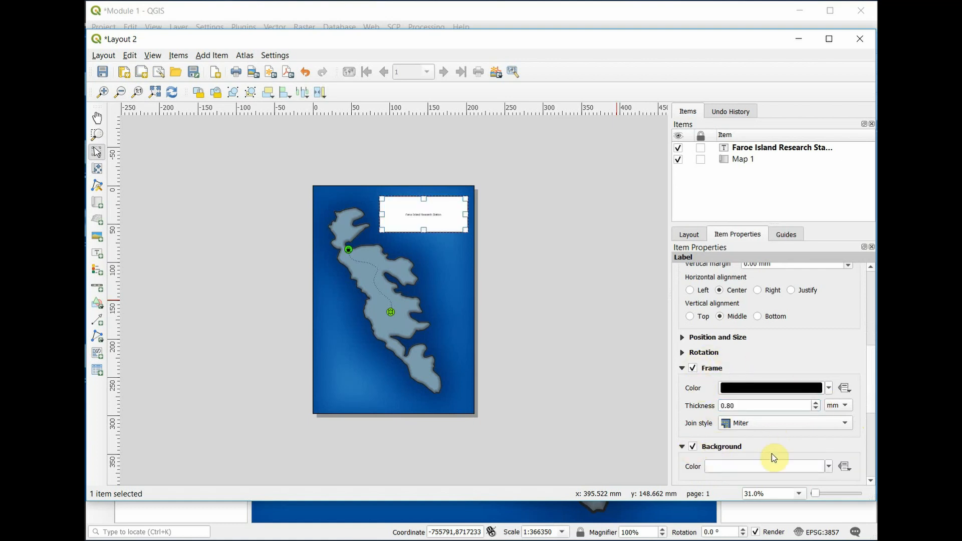
left_click_drag(871, 380, 870, 406)
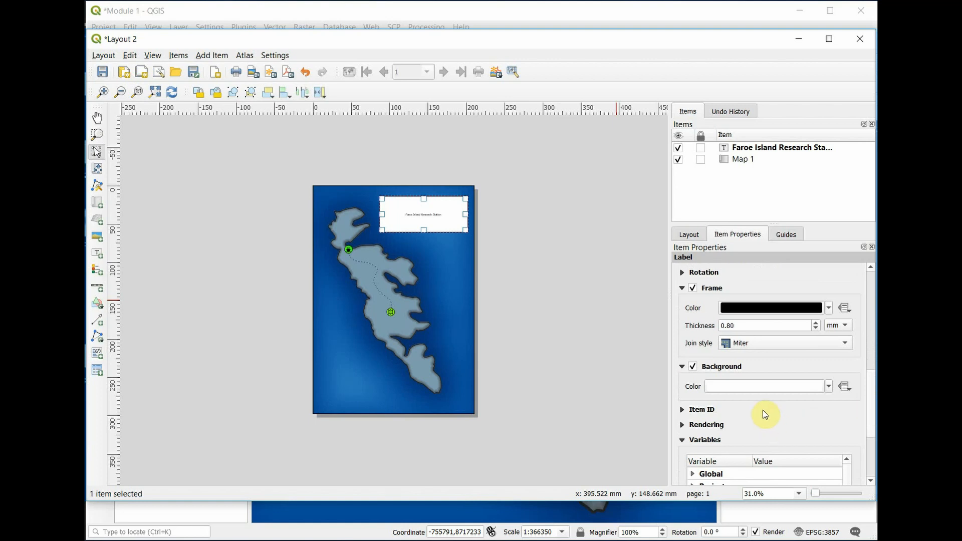
left_click(828, 388)
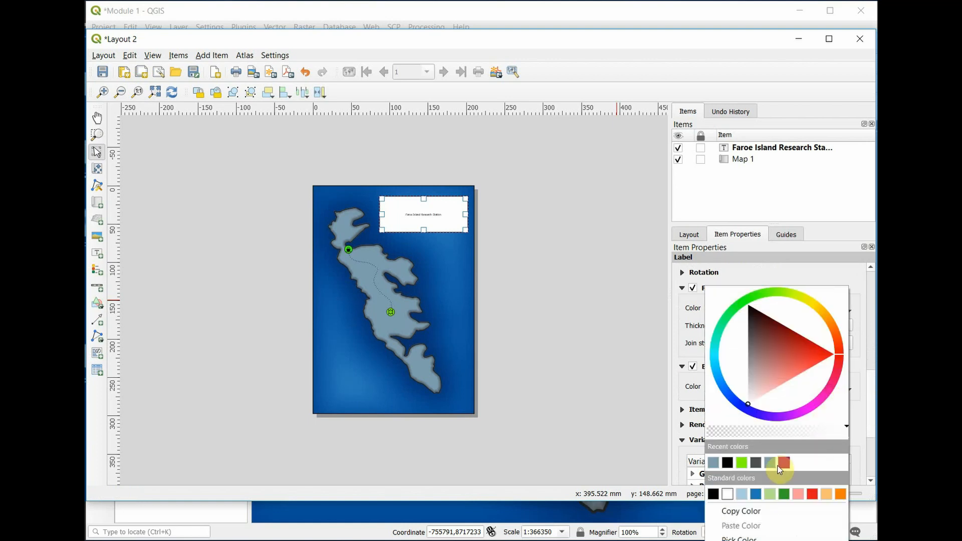
left_click(754, 538)
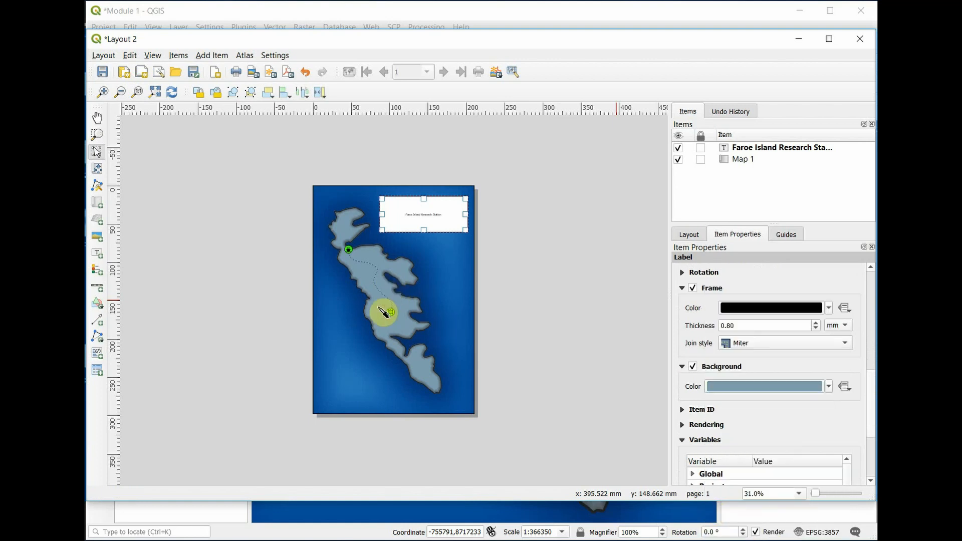
left_click(379, 317)
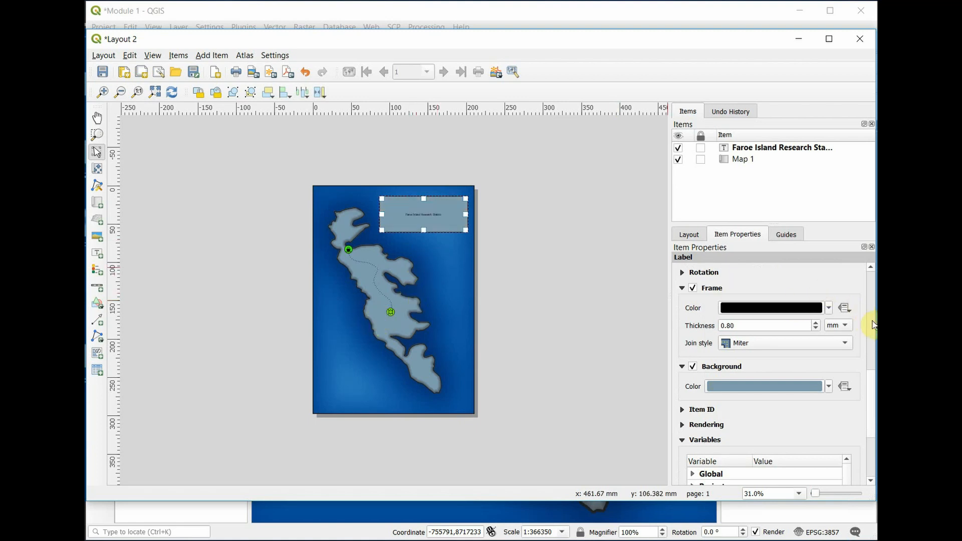
Step: Increase the title label's font size to 40 pt and reselect the label on the page
left_click_drag(873, 392, 867, 326)
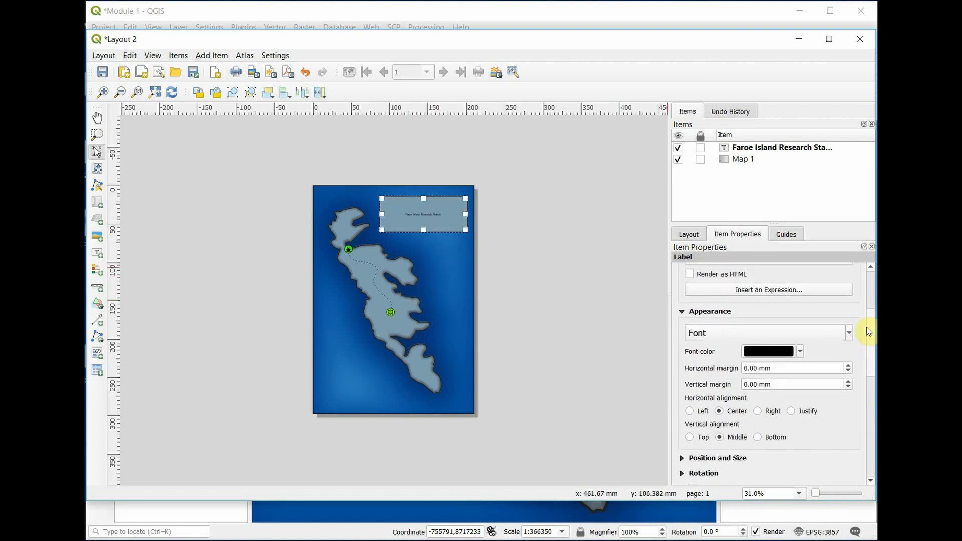
left_click(850, 335)
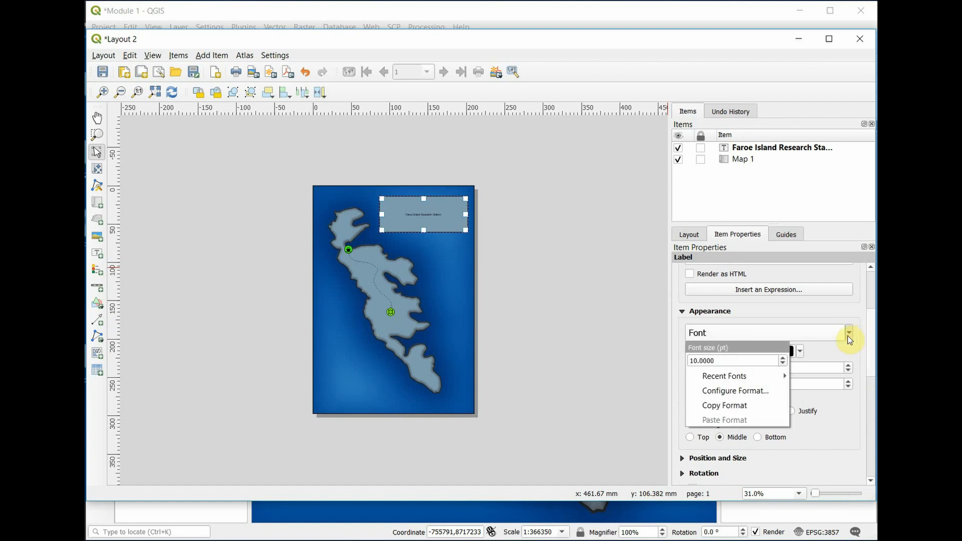
left_click(785, 359)
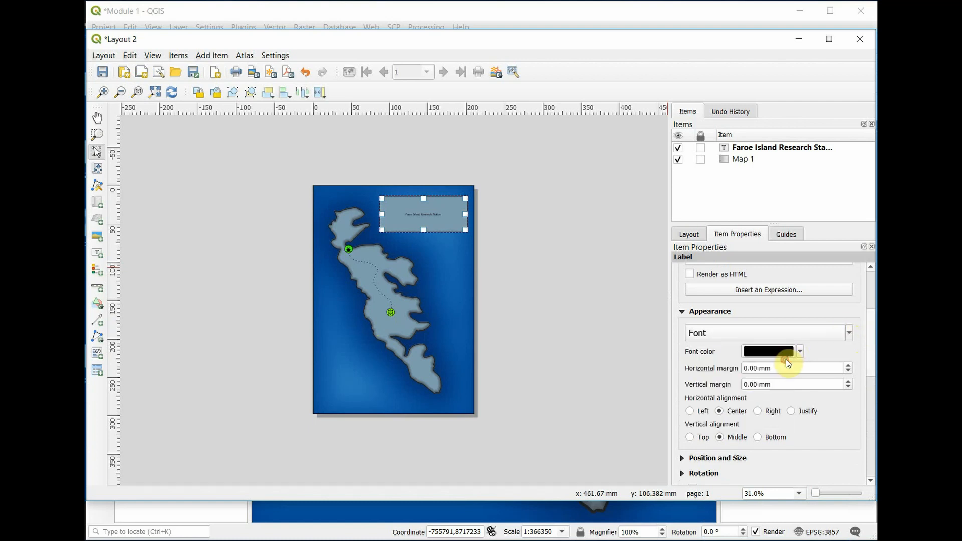
left_click(851, 331)
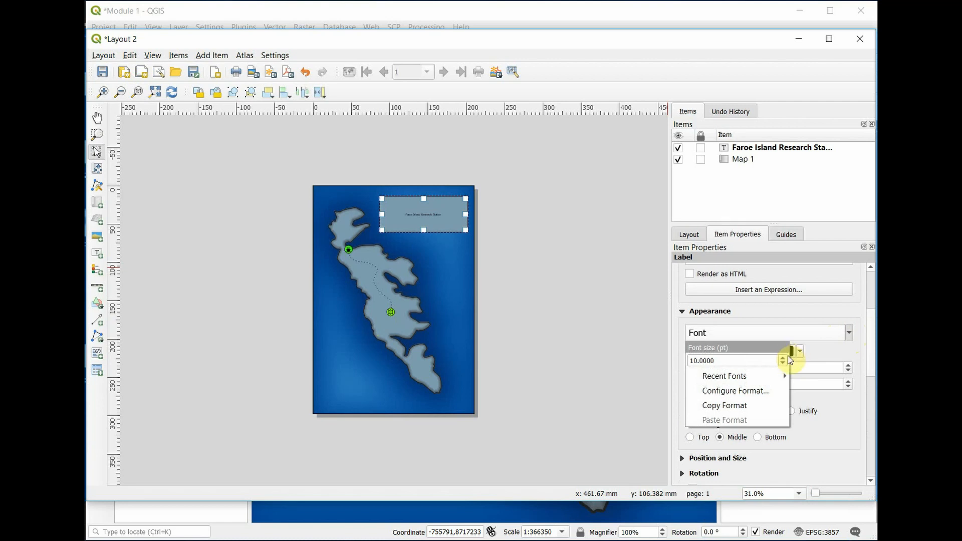
left_click(781, 358)
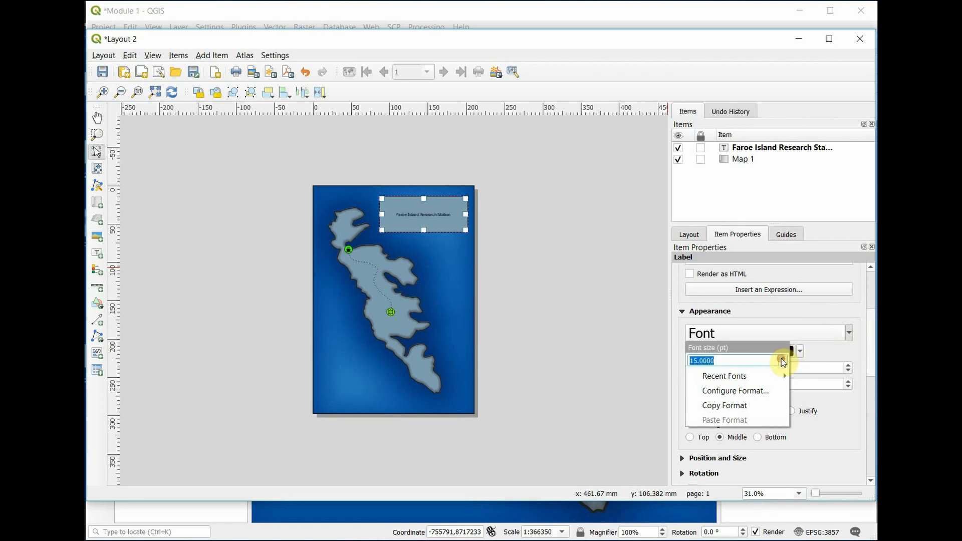
left_click_drag(780, 359, 781, 358)
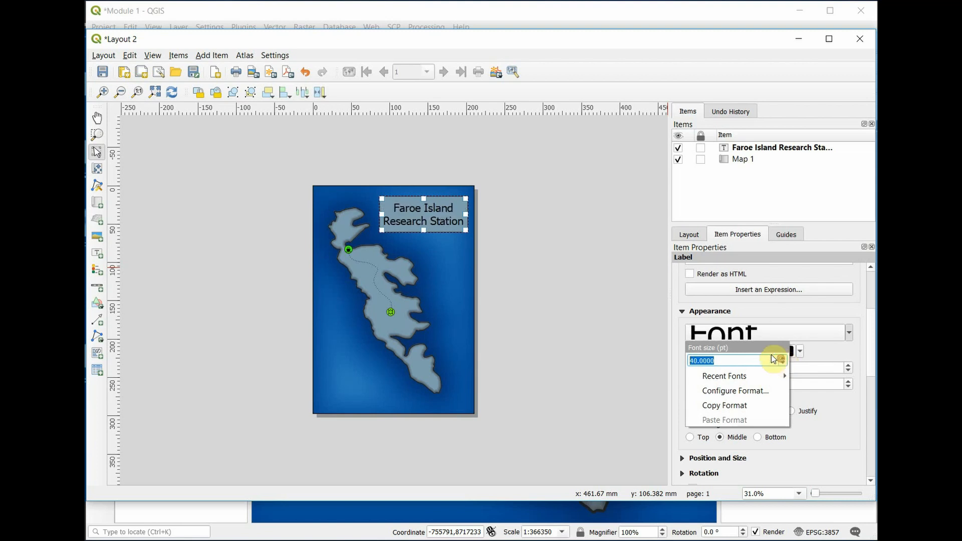
left_click(509, 234)
left_click(443, 216)
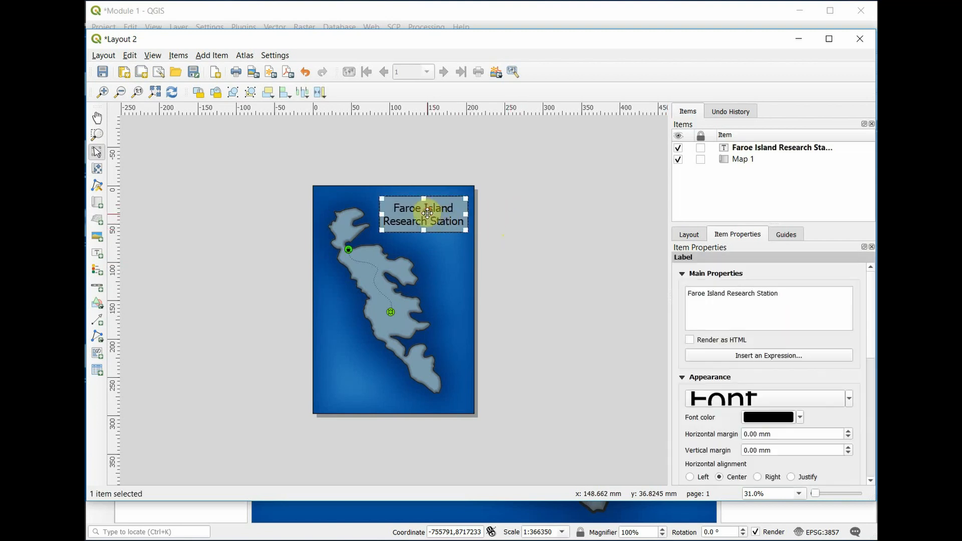
Step: Reposition the title label in the page's upper-right corner, leaving a small gap to the page edges, and deselect it
left_click_drag(441, 218, 445, 208)
left_click(534, 192)
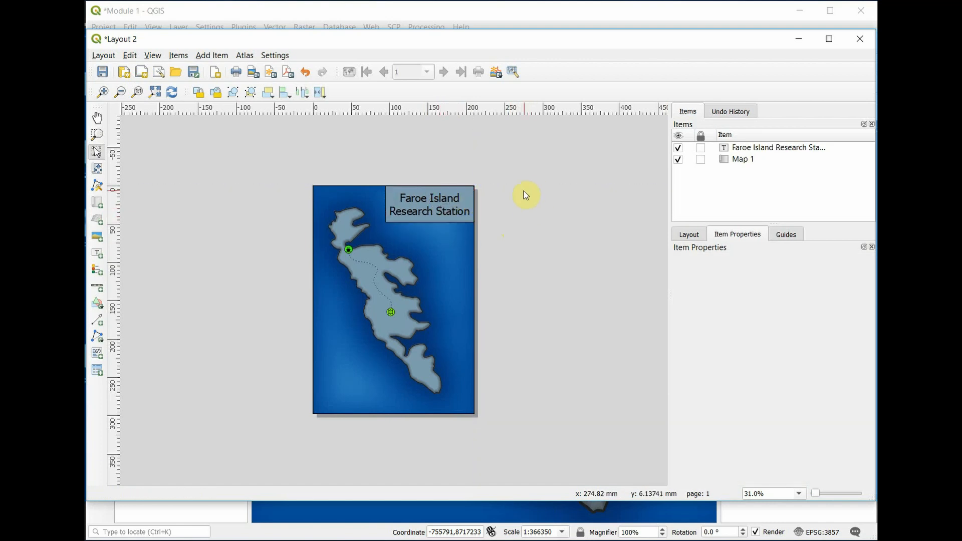
left_click(448, 203)
left_click_drag(424, 222, 424, 222)
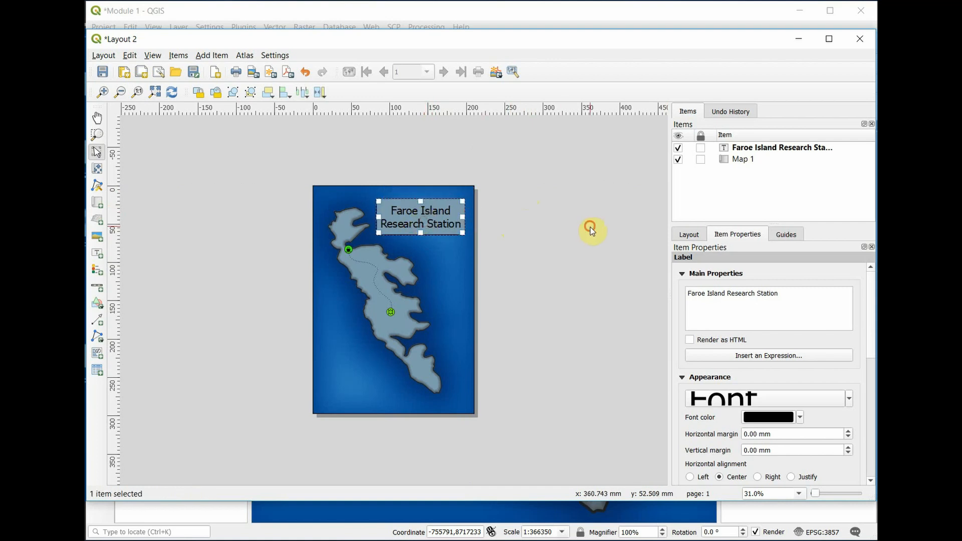
left_click(584, 250)
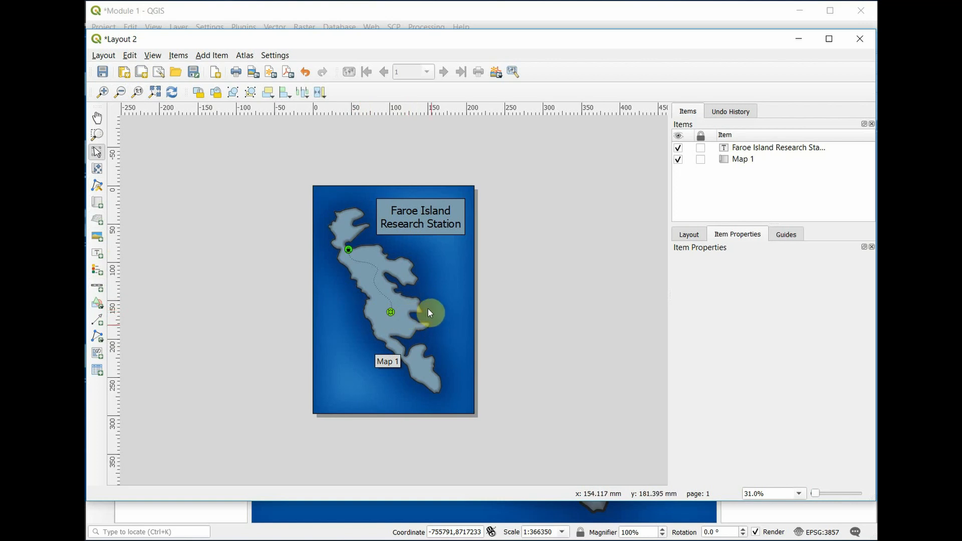
Step: Add a scale bar for Map 1 in the page's lower-left corner and set its style to Line Ticks Down
left_click(92, 287)
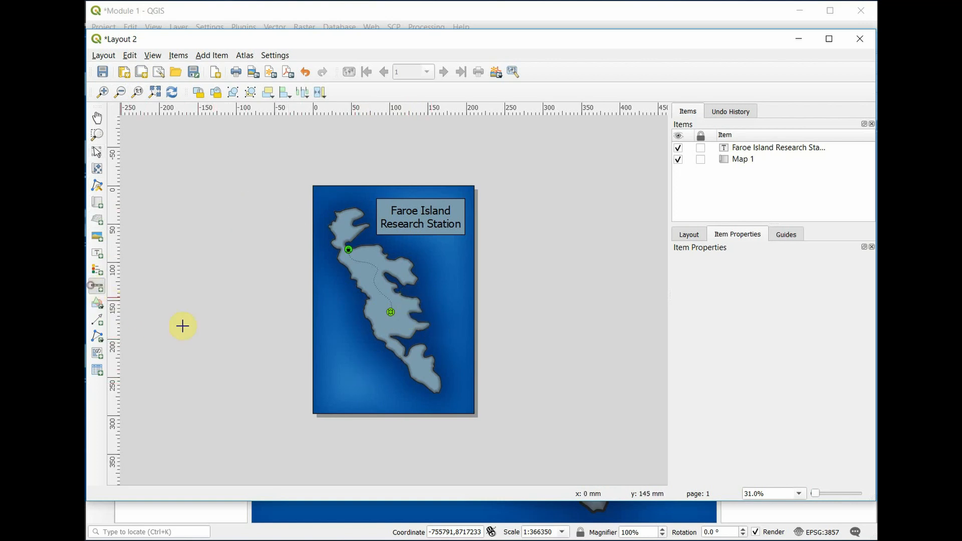
left_click_drag(311, 400, 373, 414)
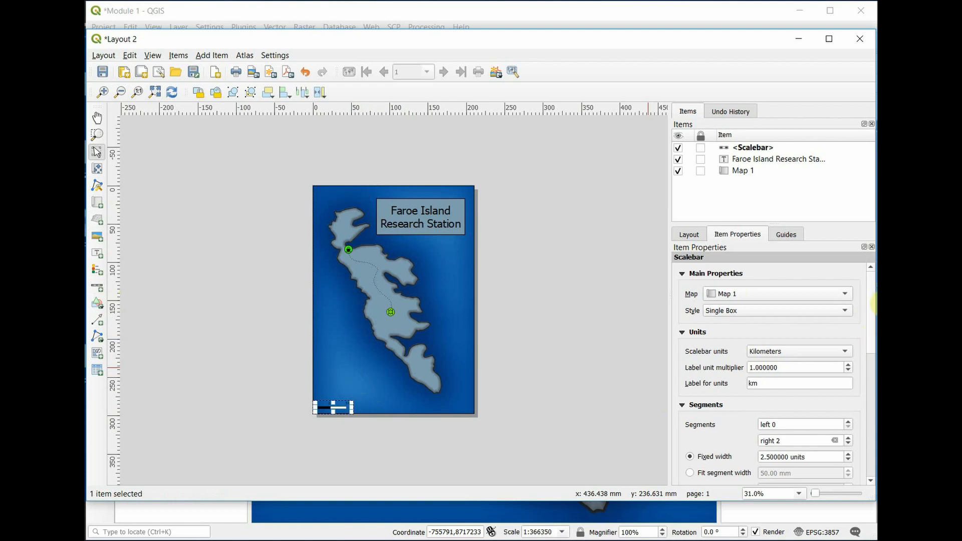
left_click(845, 311)
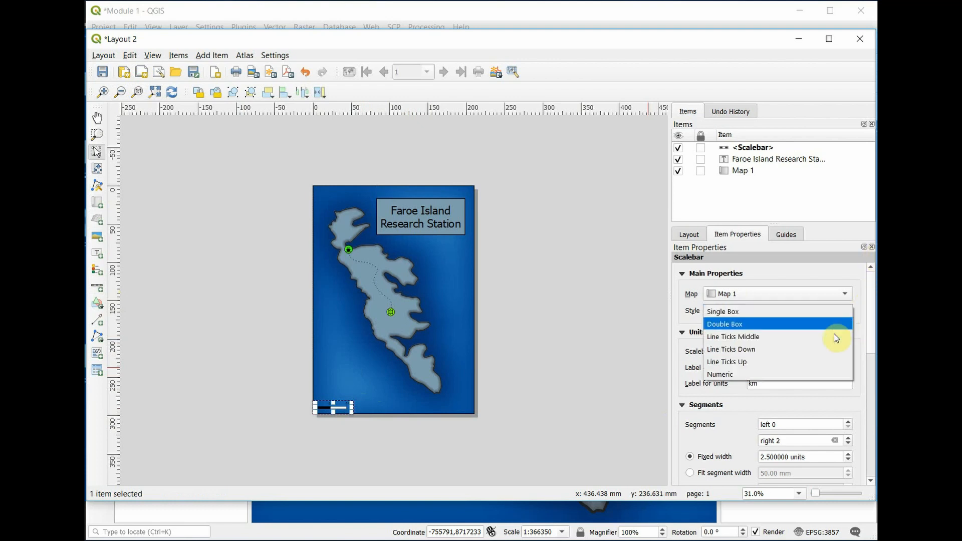
left_click(809, 350)
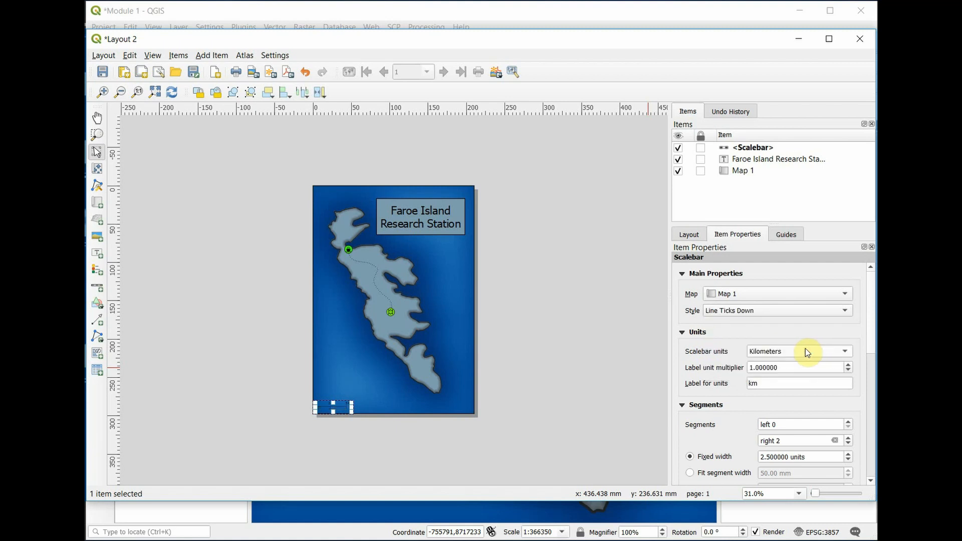
Step: Set the scale bar to 5 right segments with a fixed width of 2 units each
mouse_move(874, 333)
left_mouse_down()
mouse_move(870, 378)
mouse_move(868, 341)
left_mouse_up()
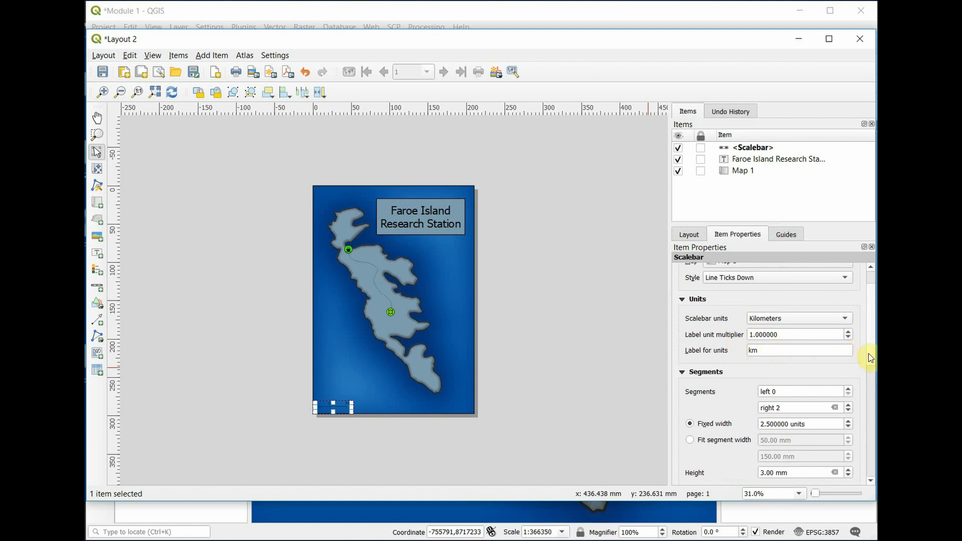
scroll(870, 358, "down", 3)
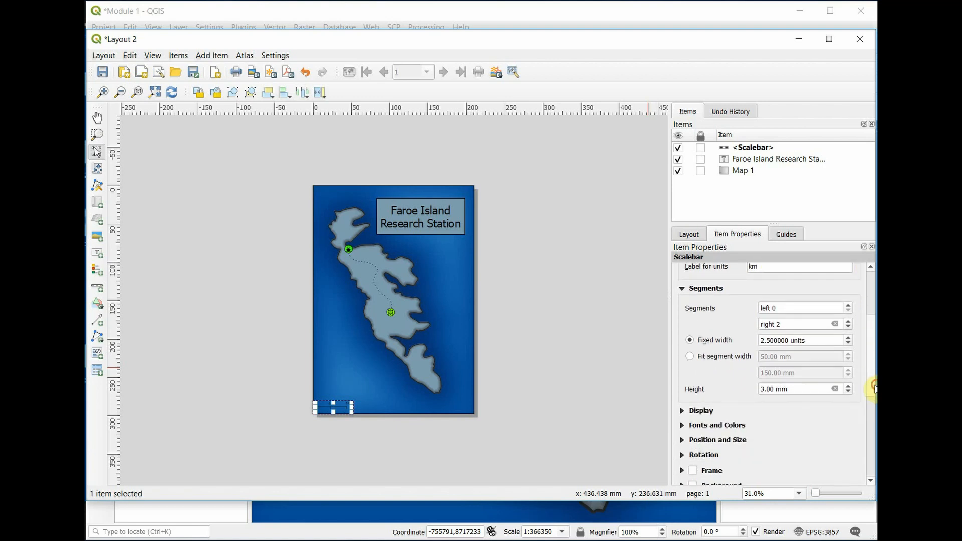
left_click(848, 322)
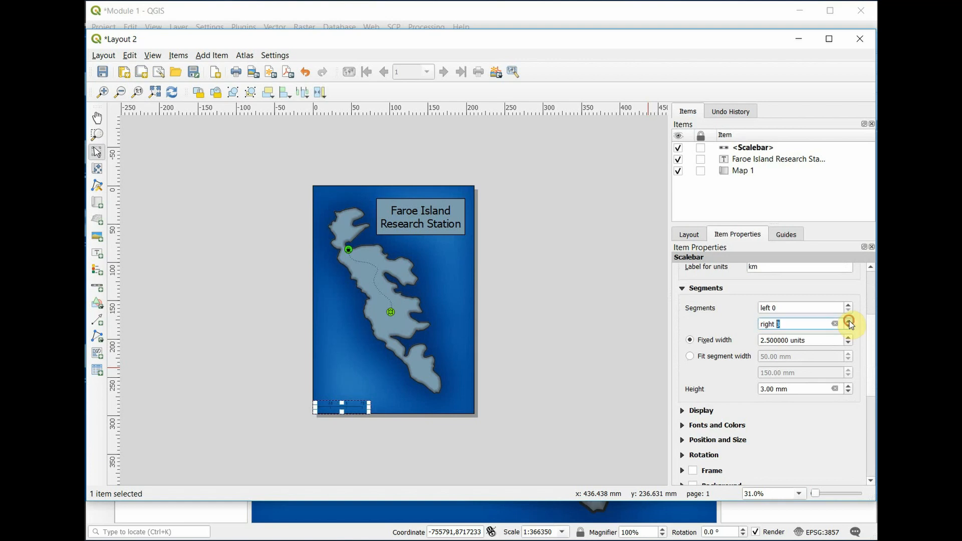
left_click(848, 322)
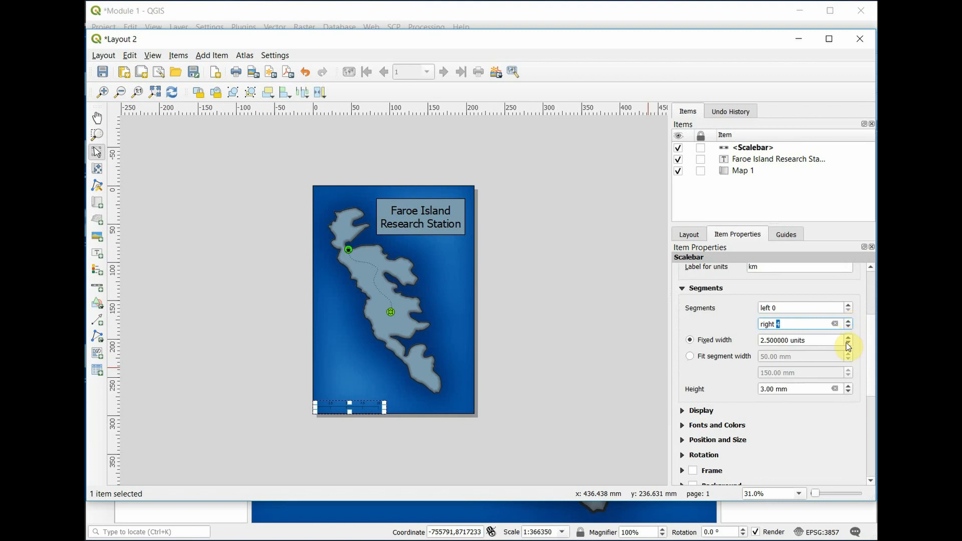
left_click(846, 344)
left_click(847, 343)
left_click(849, 337)
left_click(849, 338)
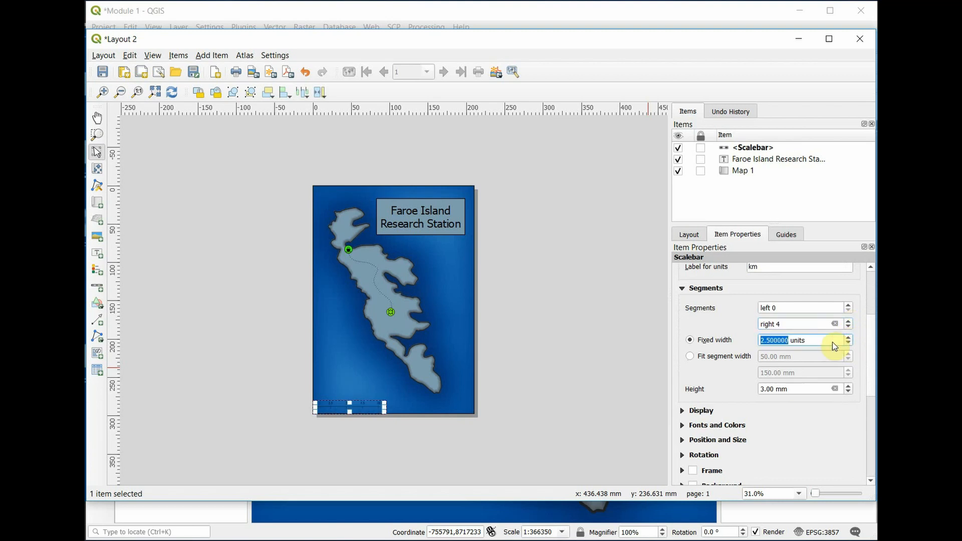
type("2")
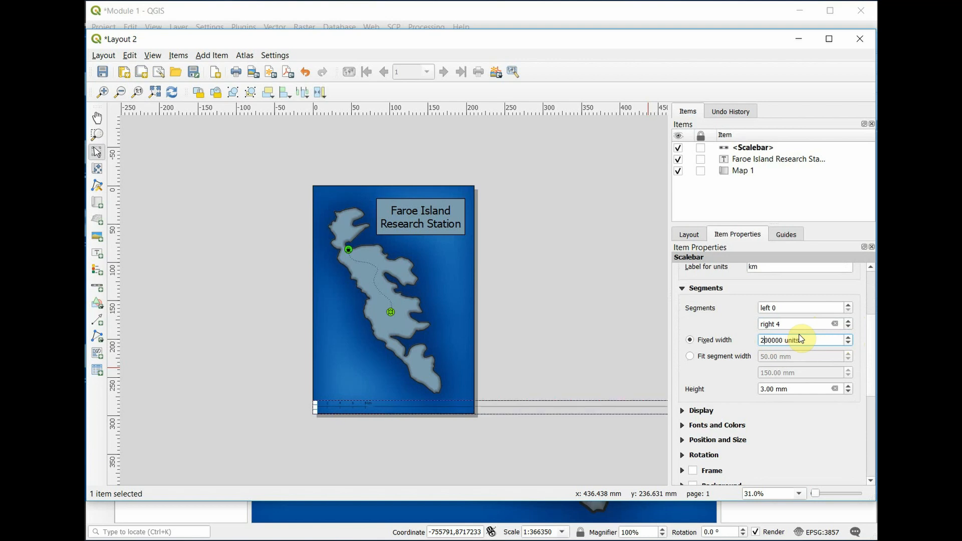
type(".")
key("Return")
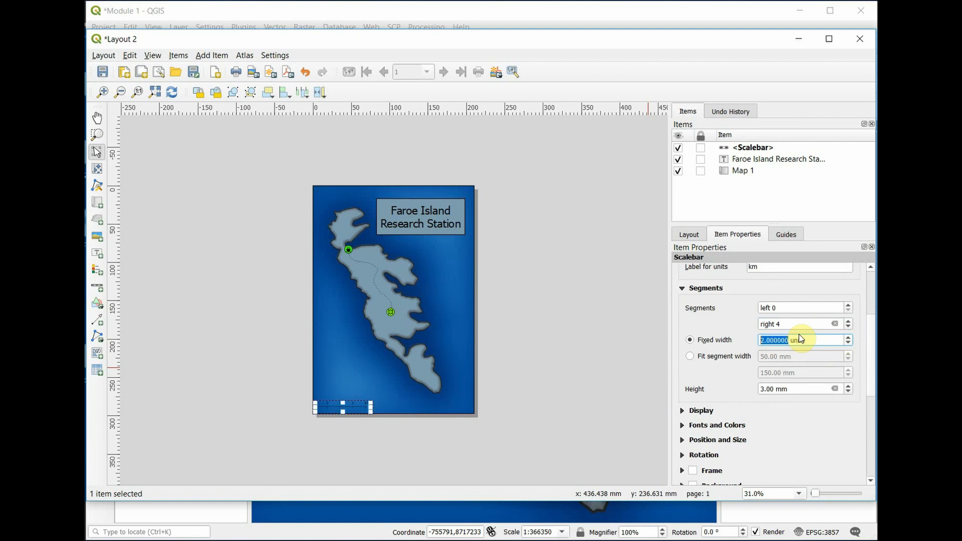
left_click(848, 321)
left_click(516, 444)
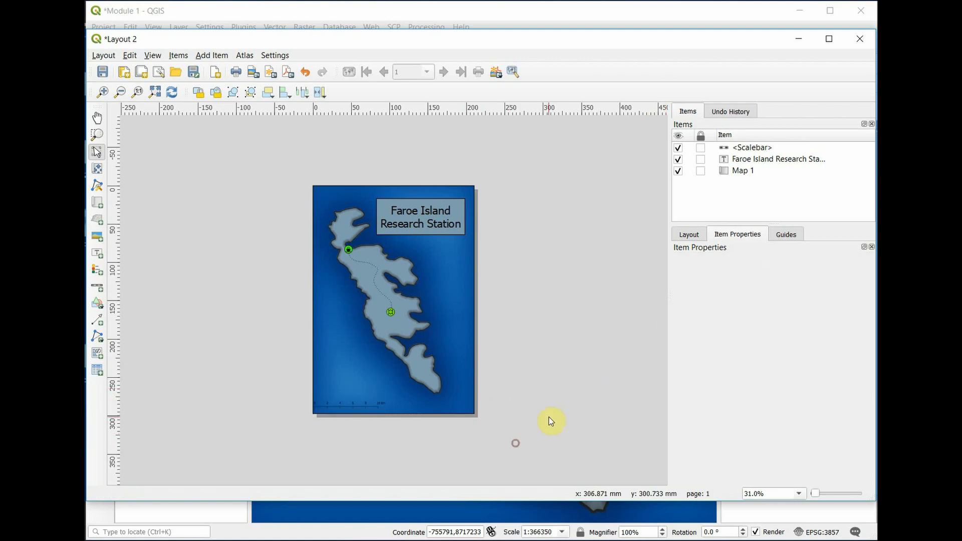
Step: Enable a frame around the scale bar with a thickness of 0.80 mm
left_click(342, 403)
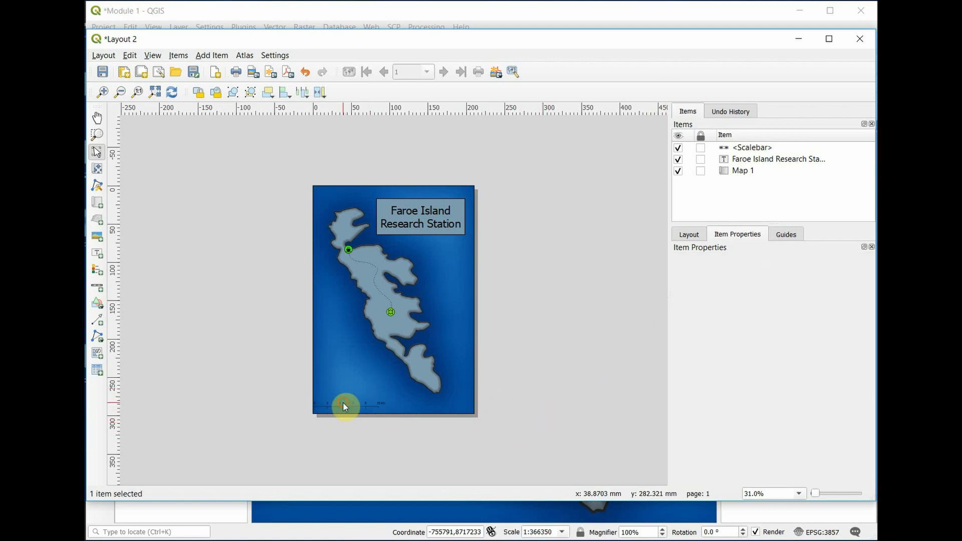
scroll(862, 401, "down", 8)
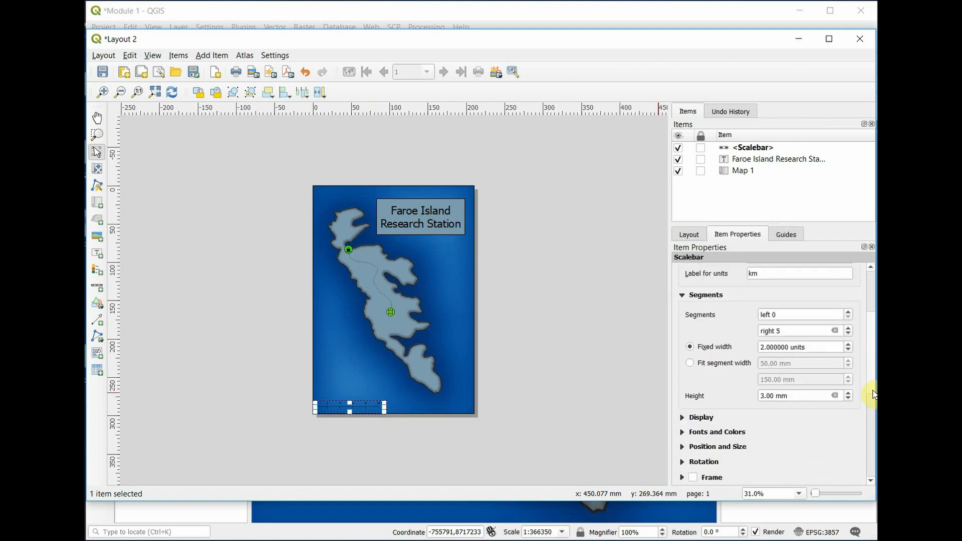
left_click(693, 368)
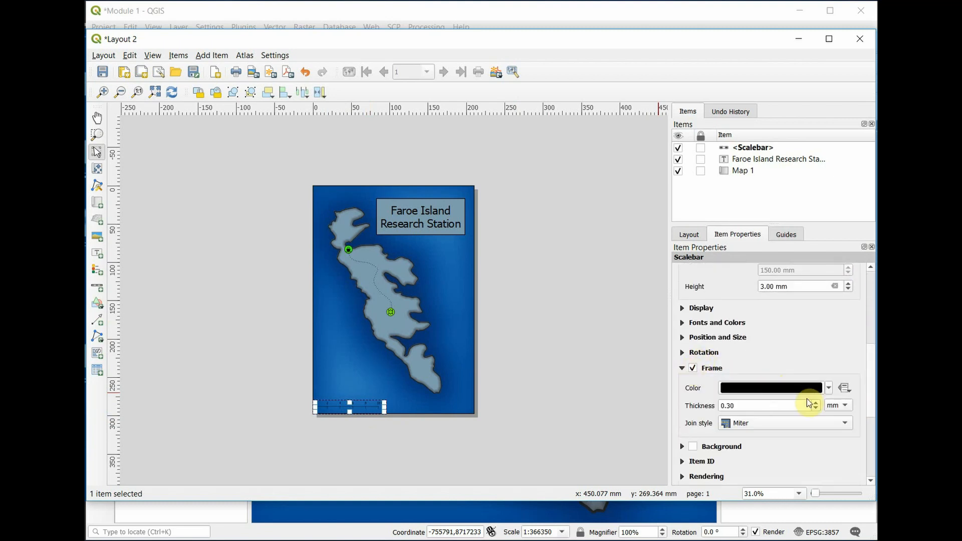
left_click(815, 403)
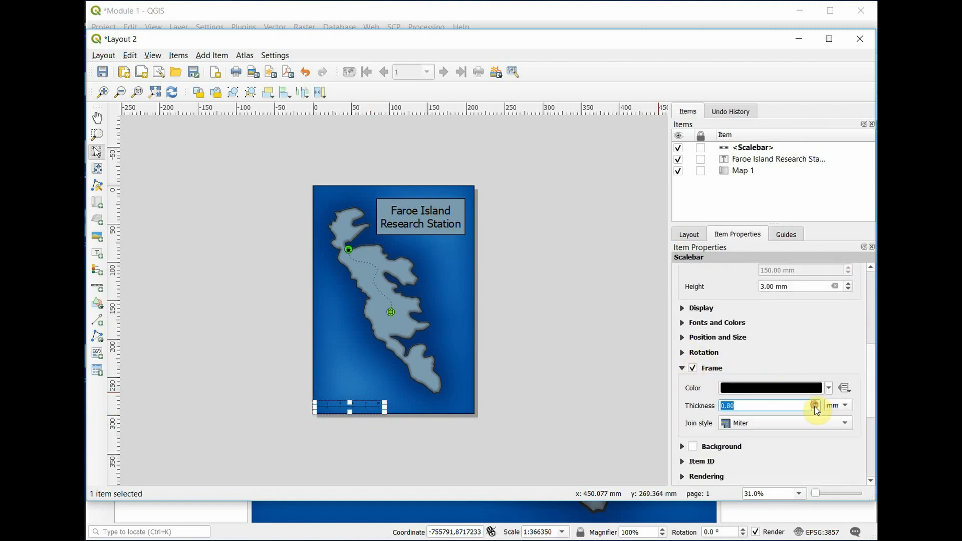
Step: Enable the scale bar's background and fill it with the same grey-blue color as the title label
left_click(692, 446)
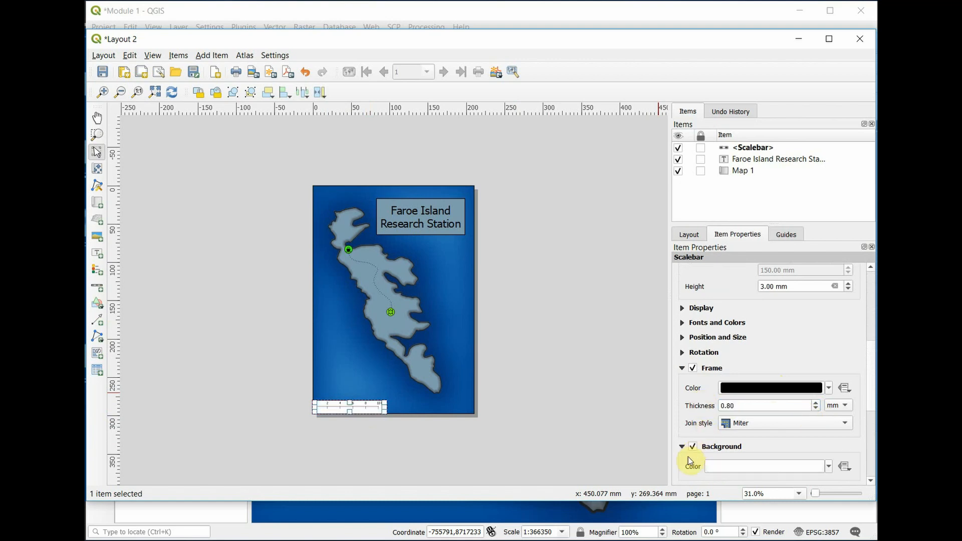
left_click(825, 473)
left_click(730, 536)
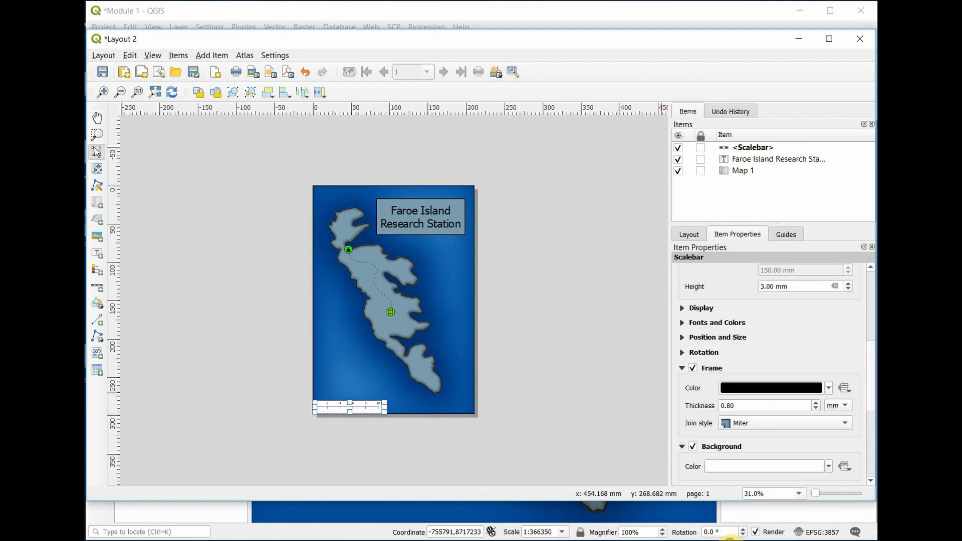
left_click(581, 408)
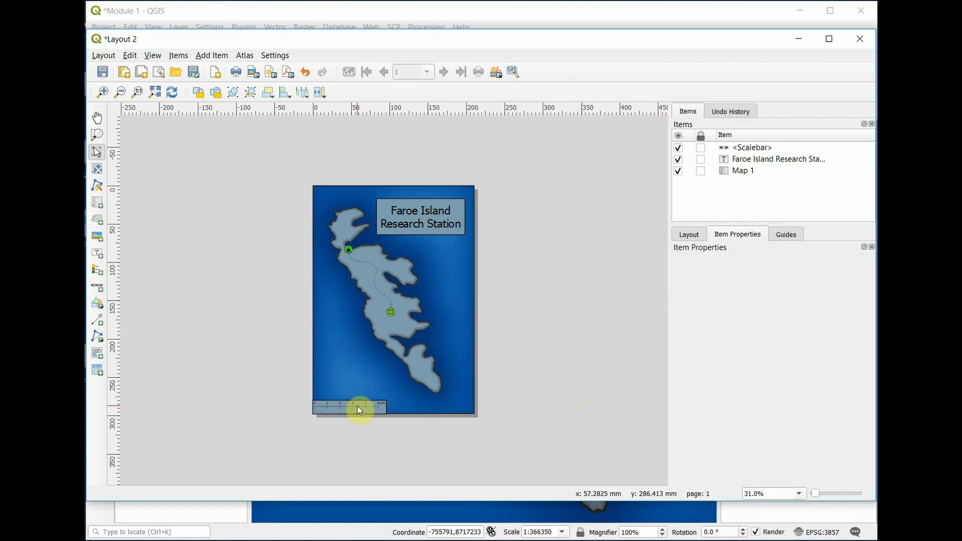
Step: Nudge the scale bar flush into the lower-left corner of the page and deselect it
scroll(345, 409, "up", 1)
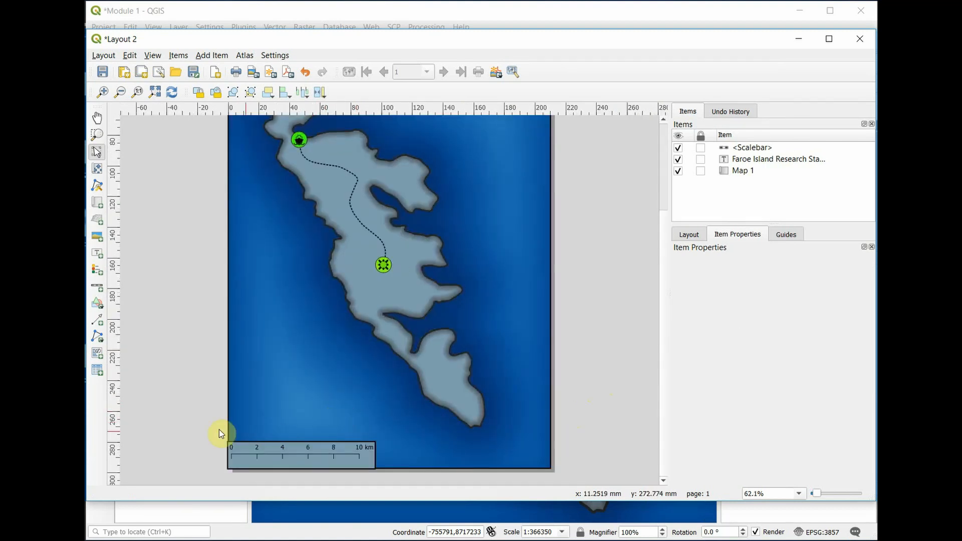
scroll(254, 467, "up", 1)
left_click(357, 440)
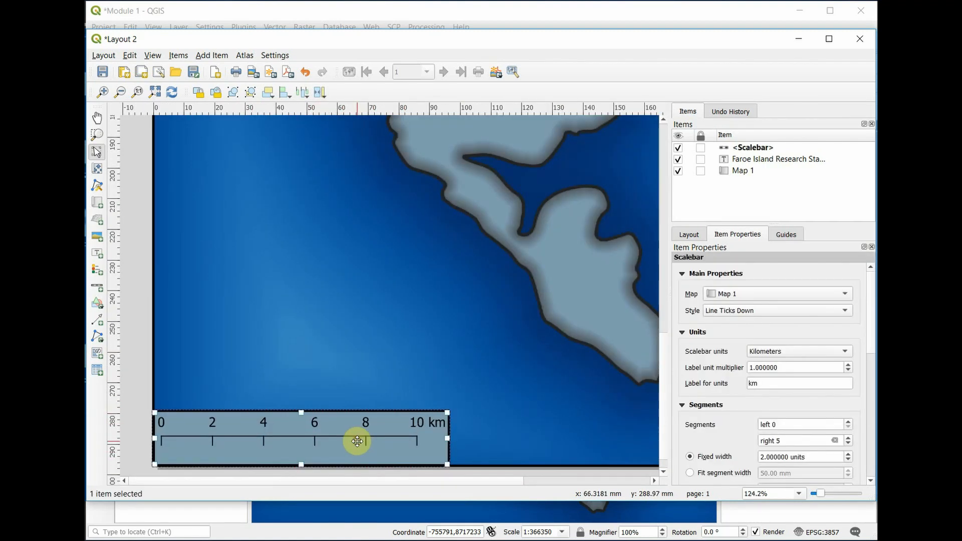
left_click(140, 396)
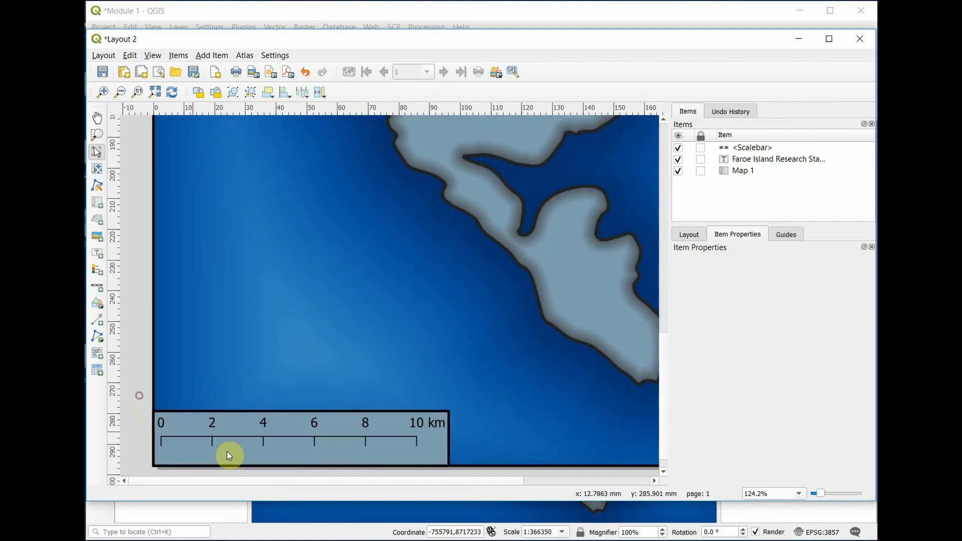
Step: Add a legend along the page's left edge in the lower part of the map, over the scale bar
scroll(342, 443, "down", 1)
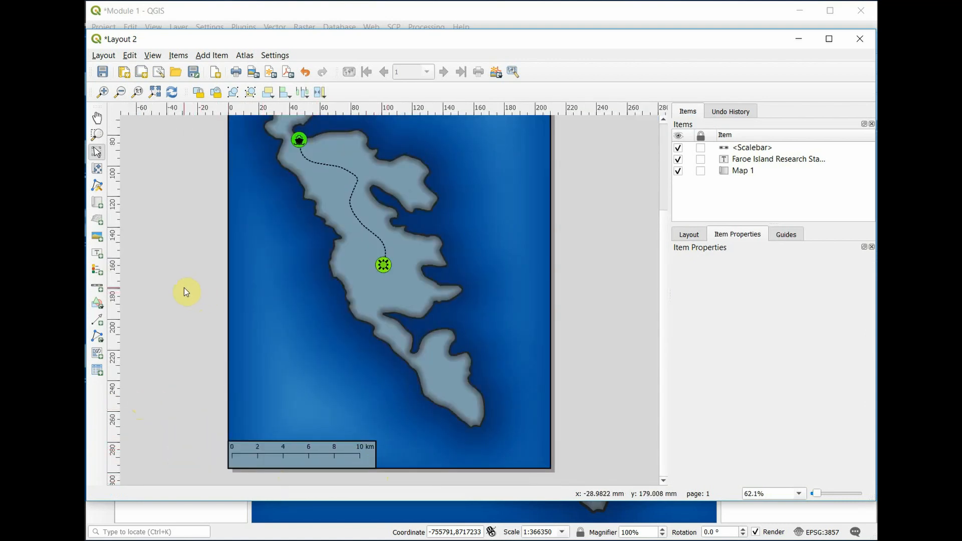
left_click(98, 274)
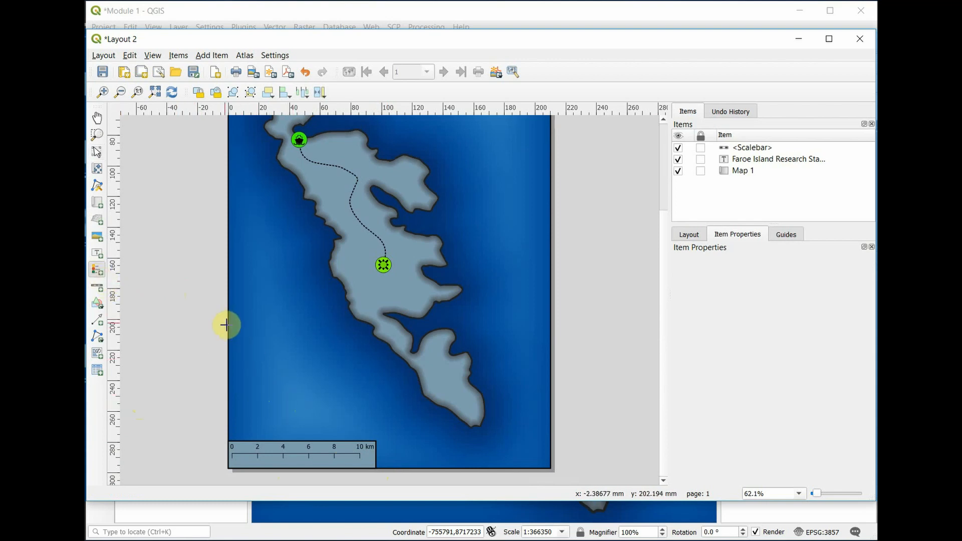
left_click_drag(227, 326, 341, 440)
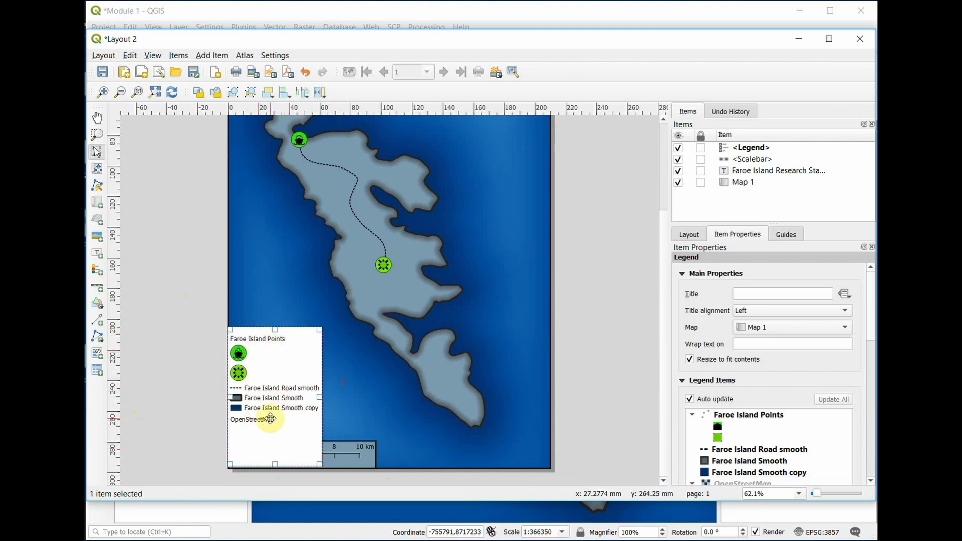
Step: Switch to the main project window to compare the Faroe Island Smooth and OpenStreetMap layers with the legend entries, and return to the layout
left_click(233, 516)
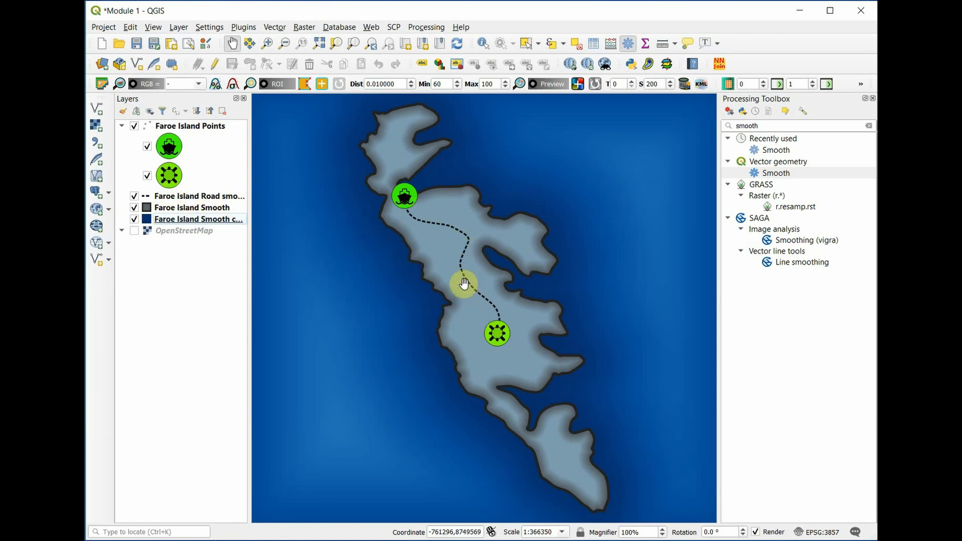
left_click(190, 207)
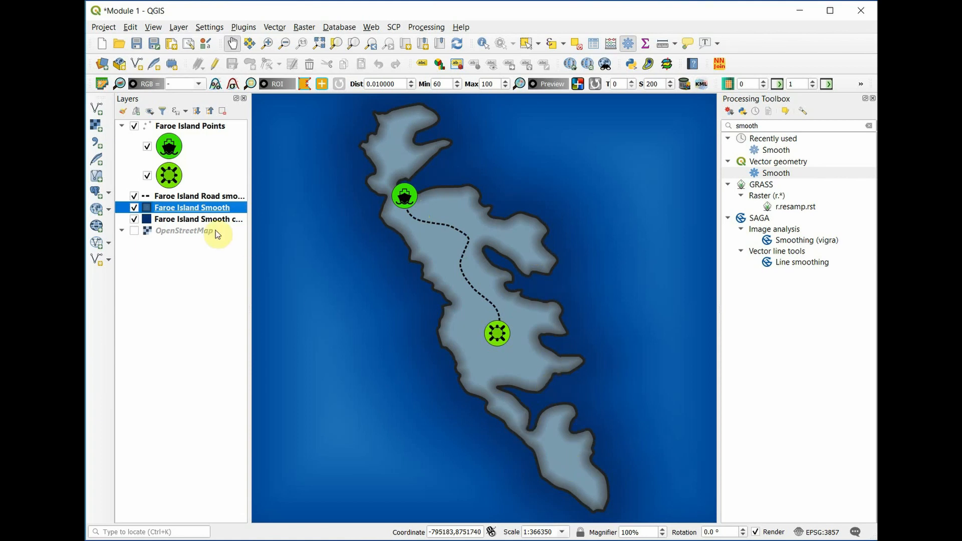
left_click(180, 231)
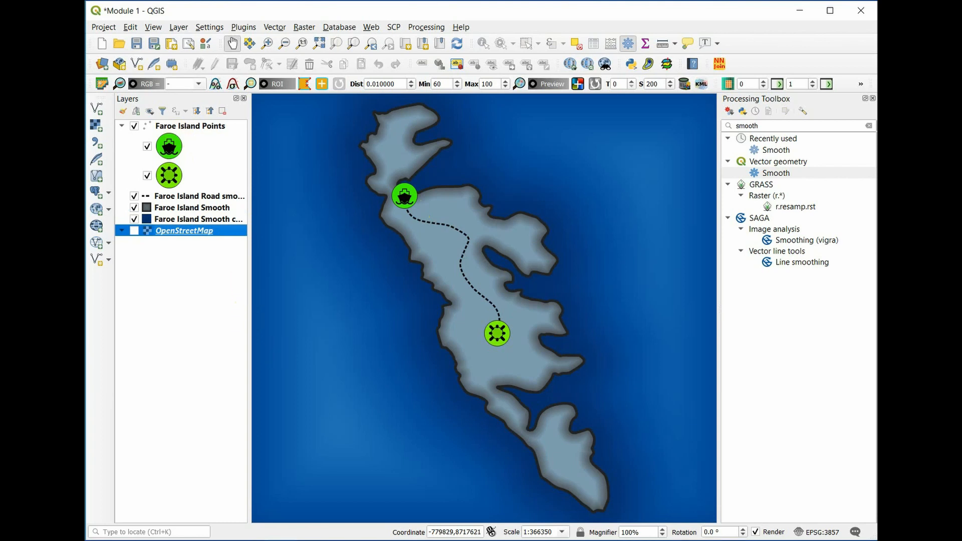
mouse_move(299, 539)
left_click(323, 514)
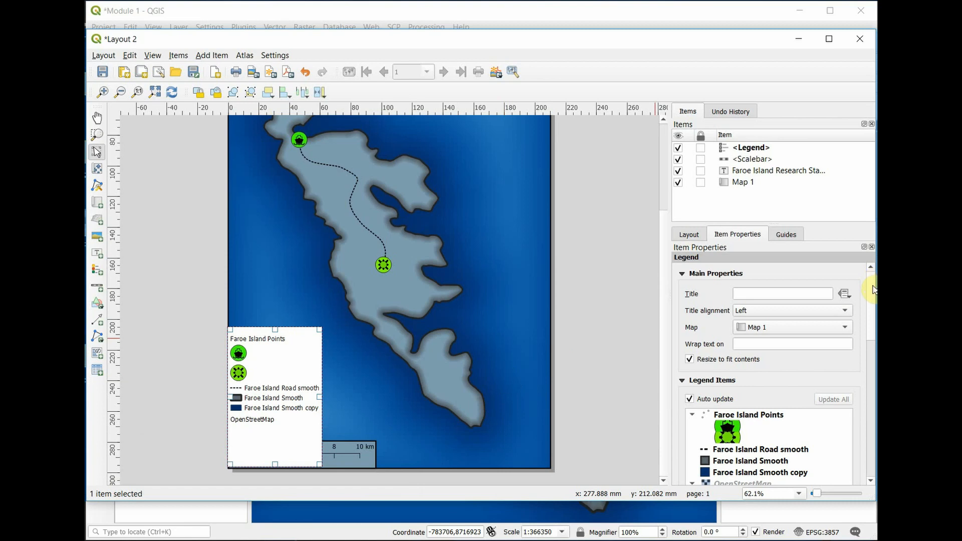
mouse_move(873, 288)
left_mouse_down()
mouse_move(871, 309)
mouse_move(872, 294)
left_mouse_up()
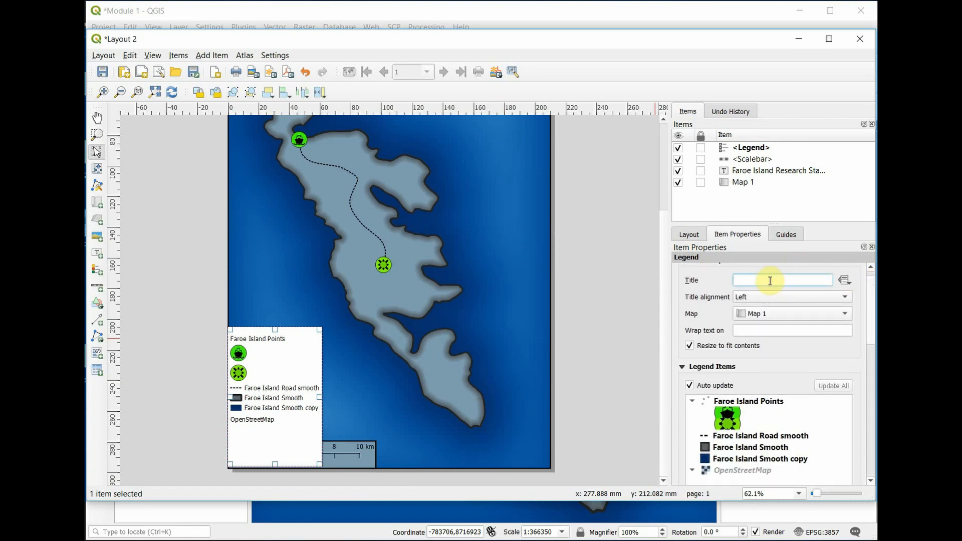
type("Ke")
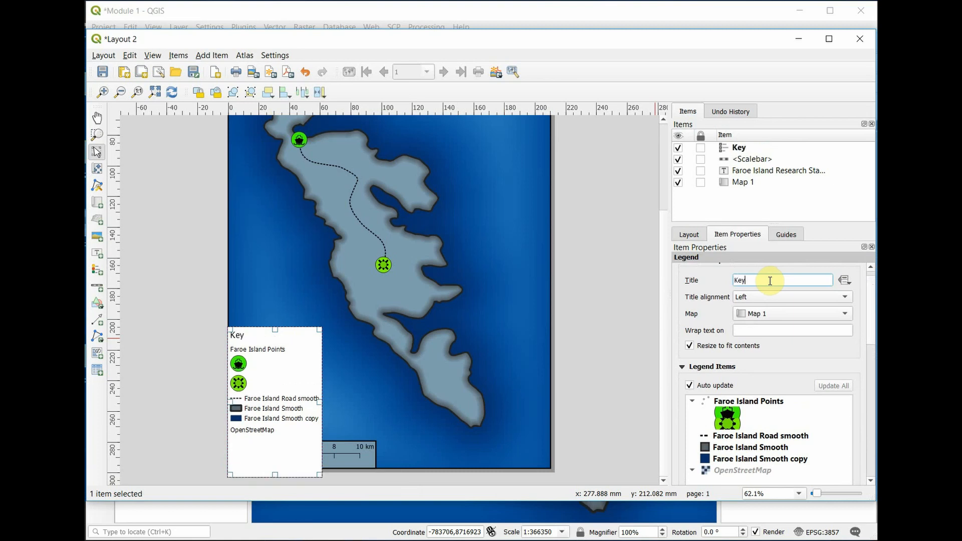
type("y")
key("BackSpace")
key("BackSpace")
key("BackSpace")
type("Legen")
key("BackSpace")
key("BackSpace")
key("BackSpace")
key("BackSpace")
key("BackSpace")
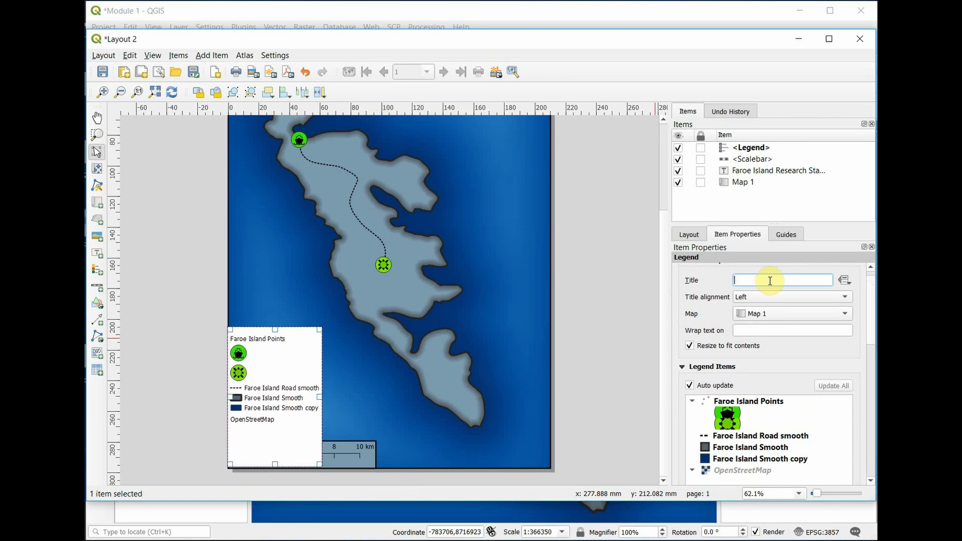
Step: Set the legend's title alignment to Center and turn off automatic updating of its items
left_click(845, 298)
left_click(828, 310)
scroll(869, 315, "down", 3)
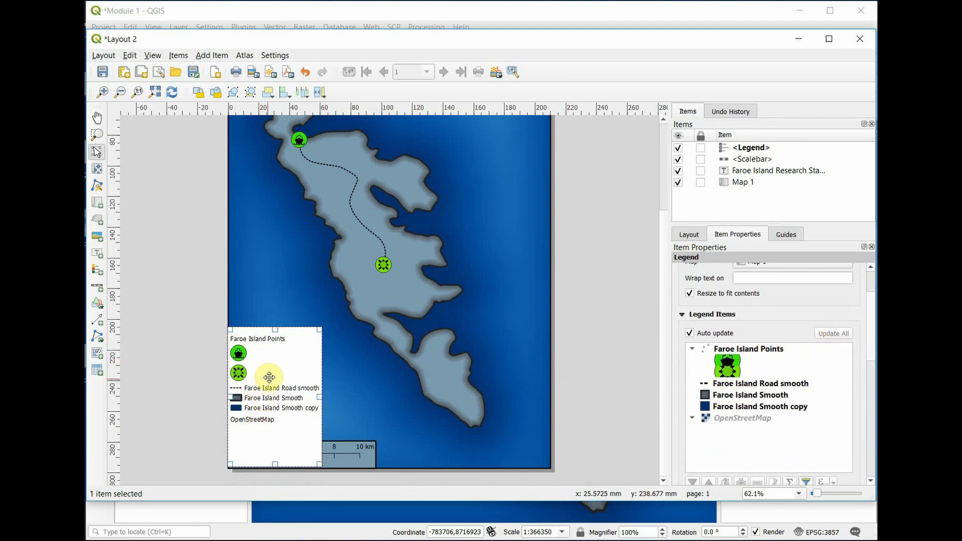
left_click(689, 334)
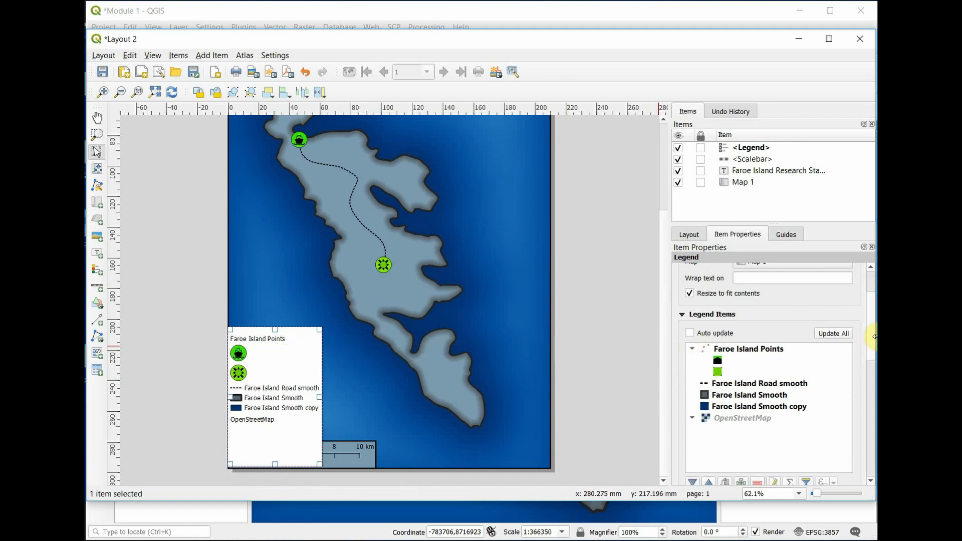
Step: Remove the Faroe Island Road smooth, Faroe Island Smooth, Faroe Island Smooth copy and OpenStreetMap entries from the legend
scroll(872, 341, "down", 3)
left_click(742, 312)
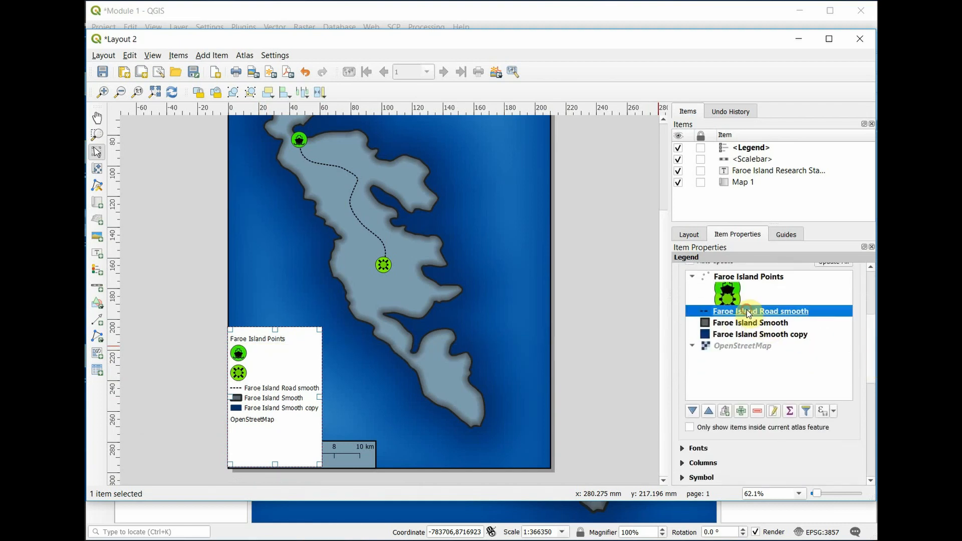
left_click(738, 346, "shift")
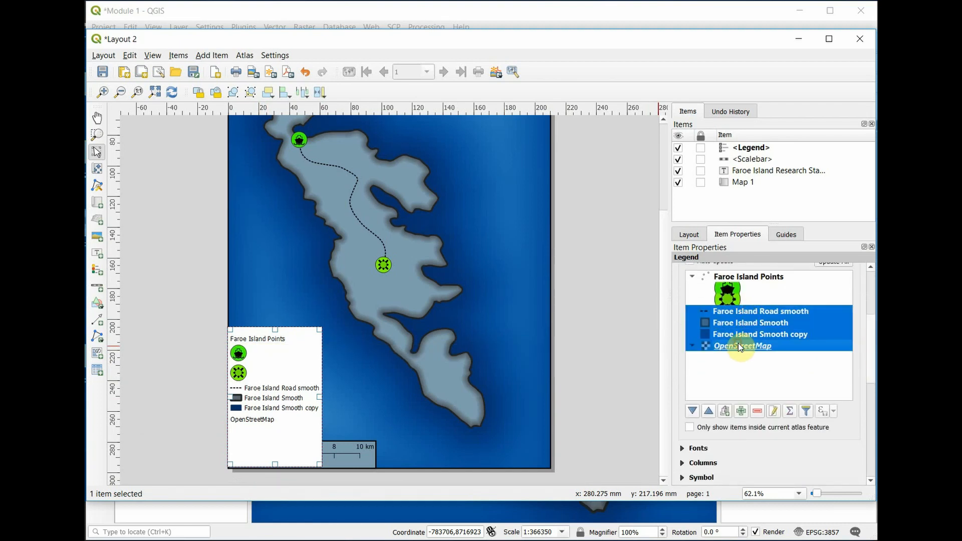
left_click(757, 411)
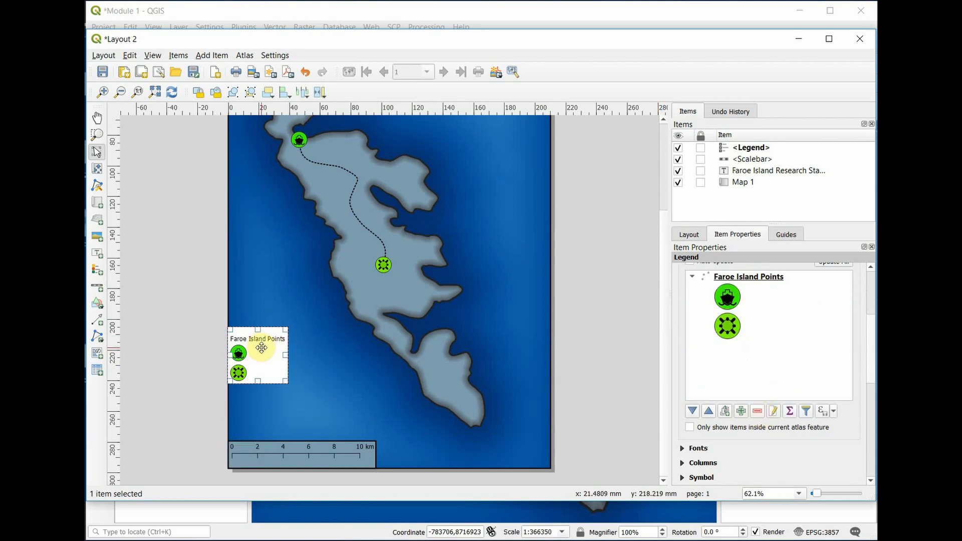
Step: Label the legend's sun-like symbol "Research Base" and its ship symbol "Docking Station"
scroll(840, 359, "up", 1)
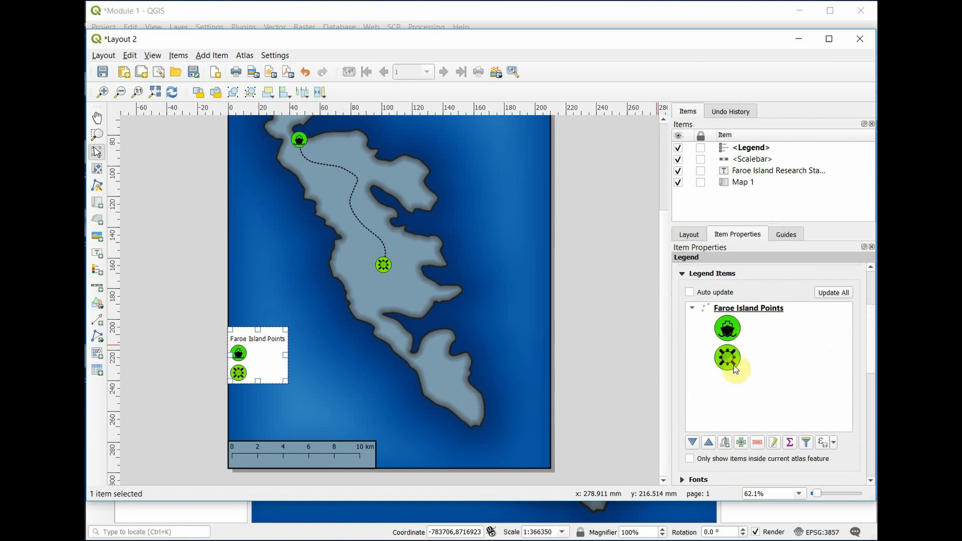
double_click(778, 361)
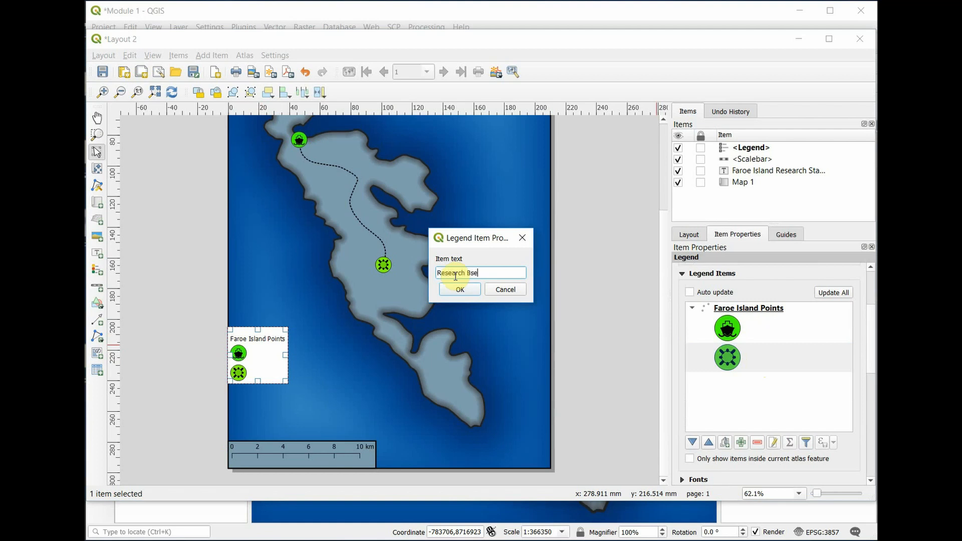
key("Return")
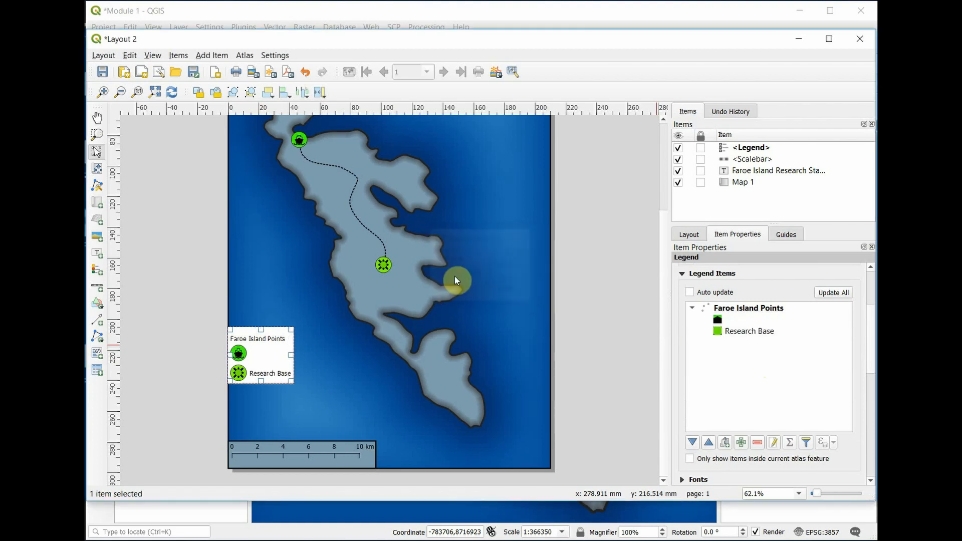
double_click(756, 320)
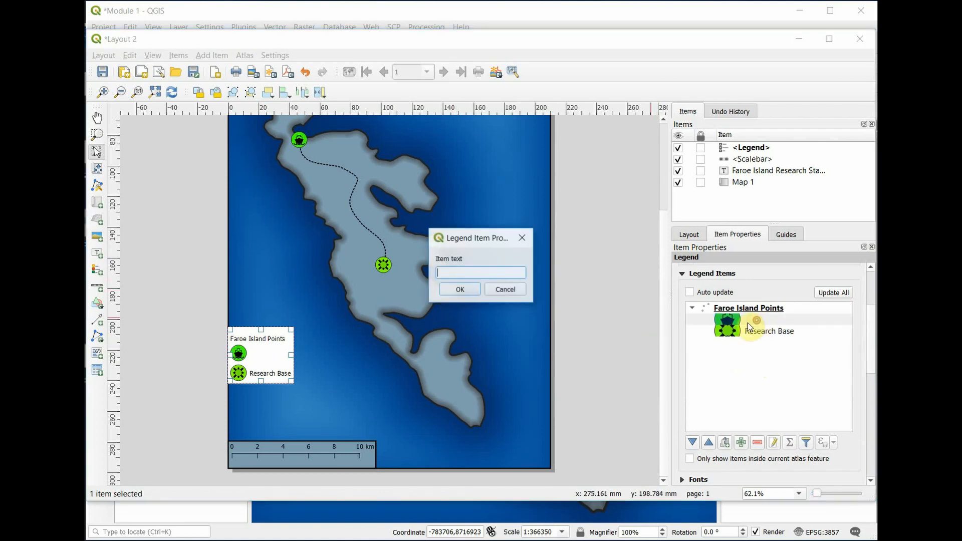
type("Dock")
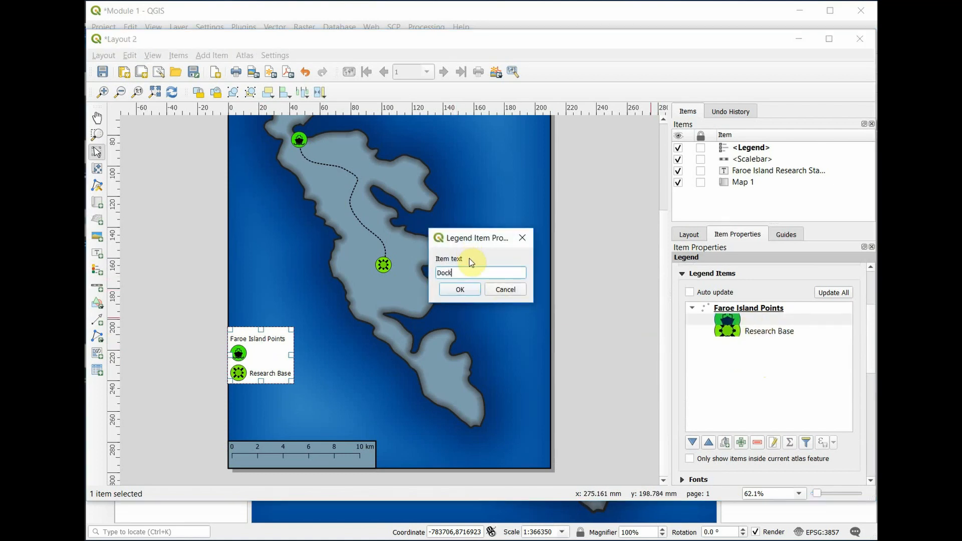
type("ing Station")
key("Return")
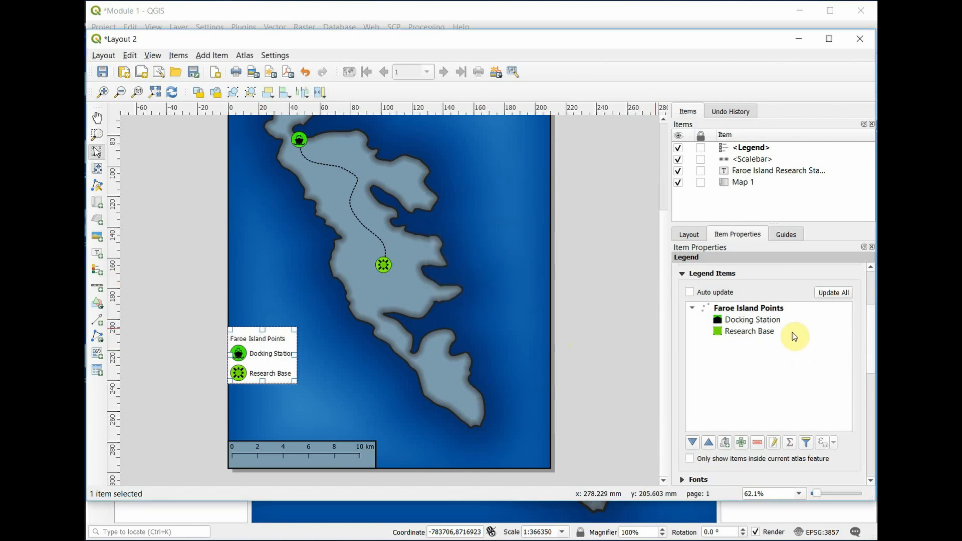
Step: Clear the text of the Faroe Island Points heading in the legend
left_click(746, 308)
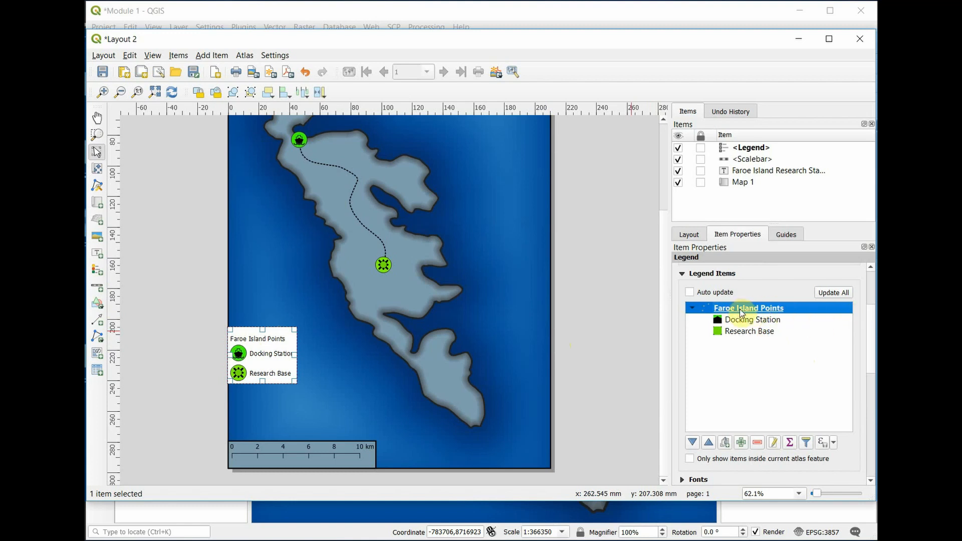
double_click(740, 310)
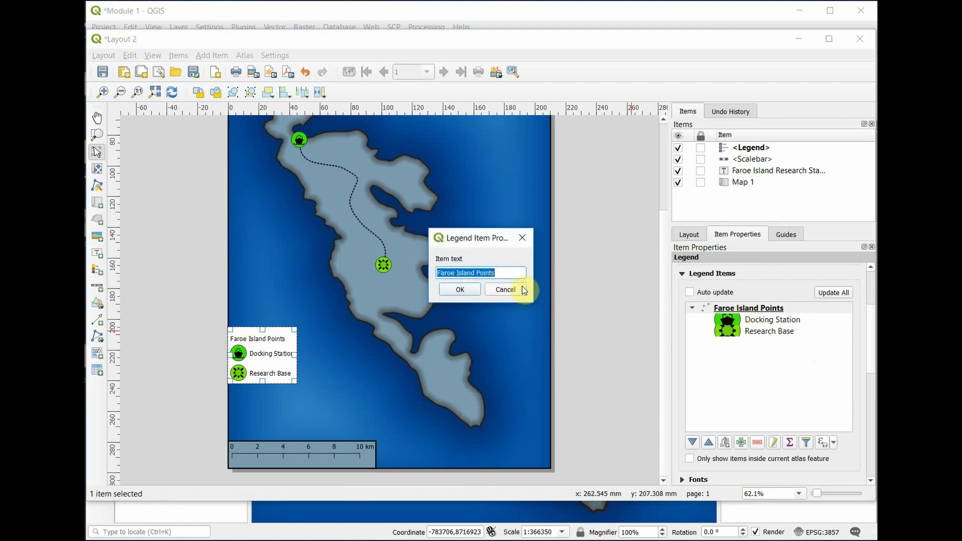
key("BackSpace")
left_click(462, 290)
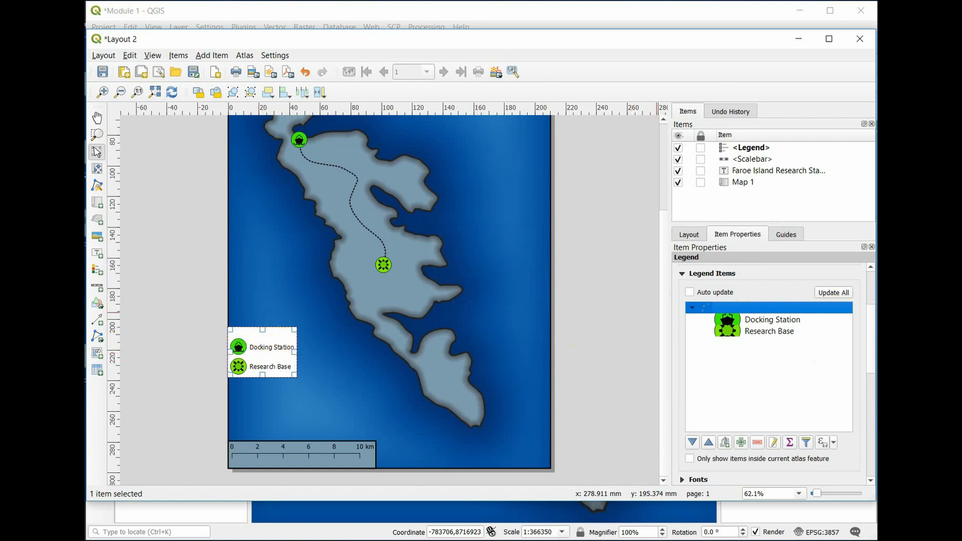
Step: Enable a frame around the legend and set its thickness to 0.80 mm
scroll(870, 313, "down", 5)
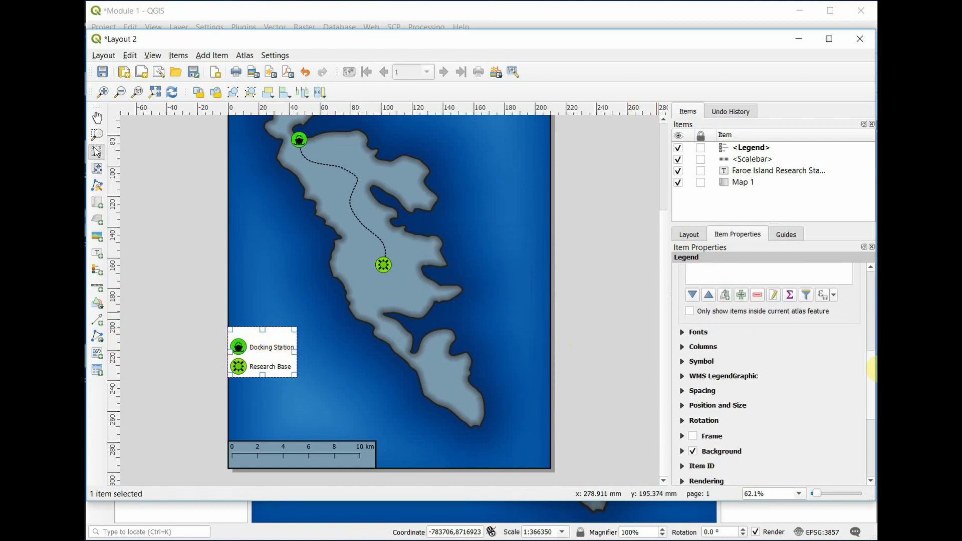
left_click(692, 406)
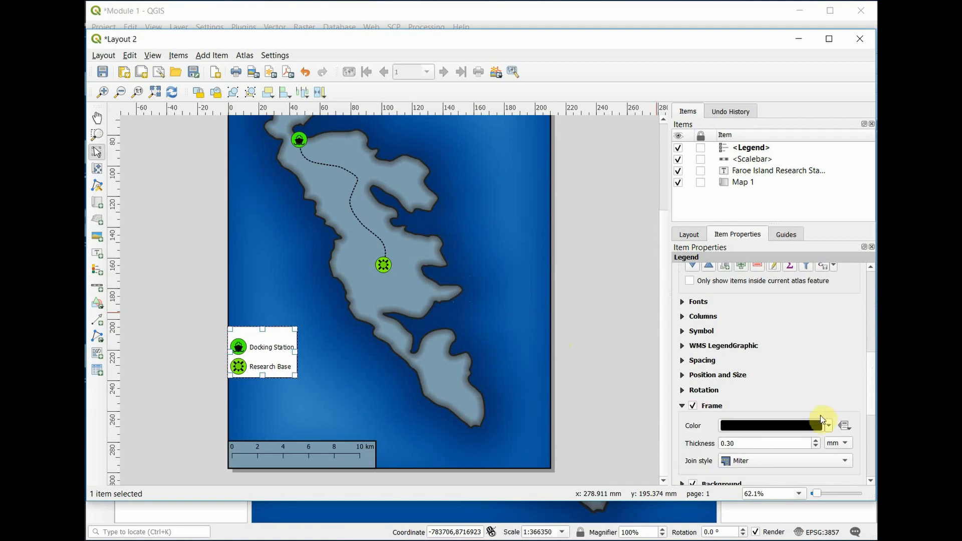
scroll(815, 440, "up", 5)
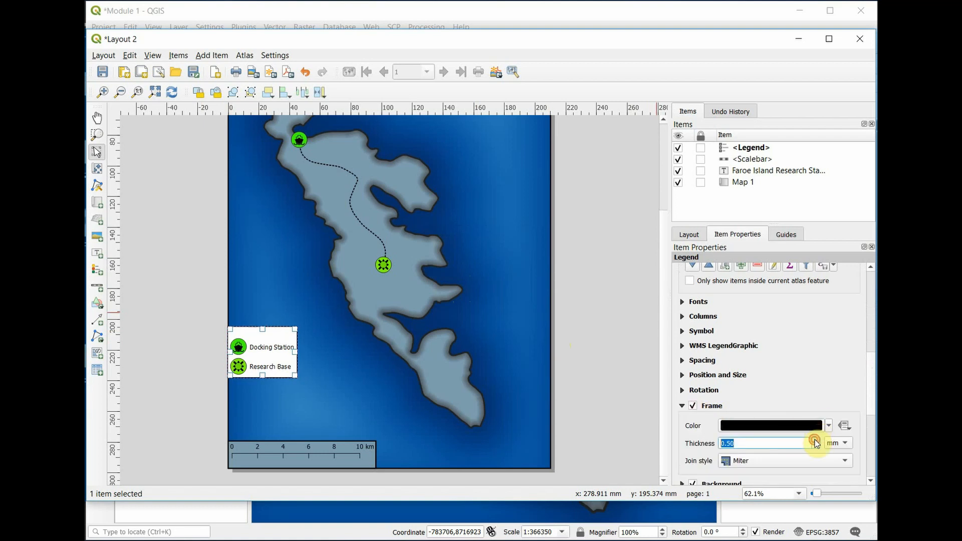
left_click(674, 424)
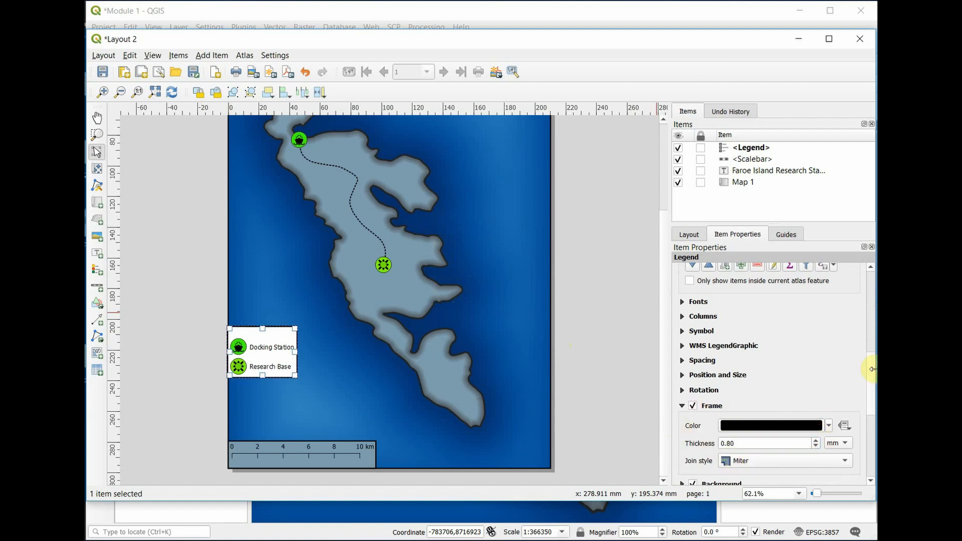
Step: Fill the legend's background with the grey-blue sampled from the island and move the legend directly above the scale bar
left_click_drag(872, 374, 872, 408)
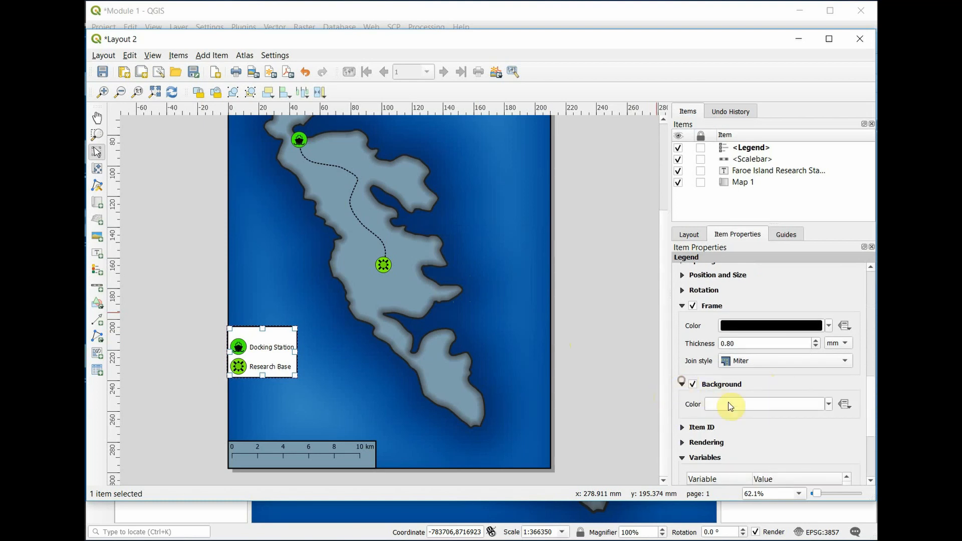
left_click(828, 403)
left_click(754, 537)
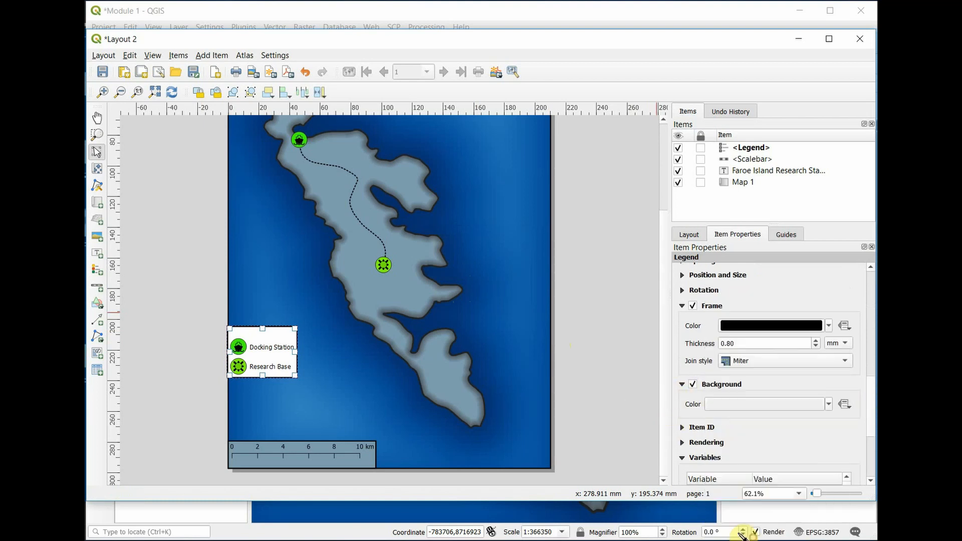
left_click(388, 296)
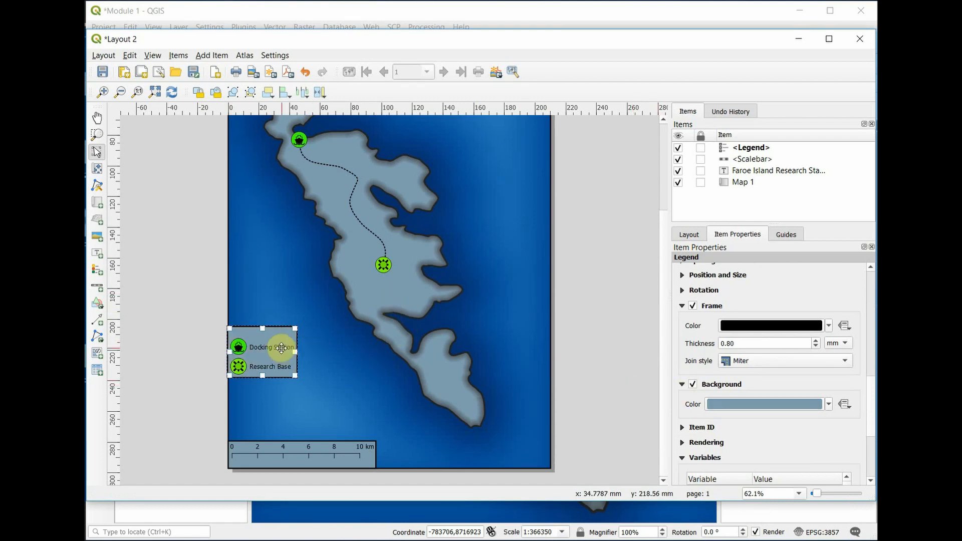
left_click_drag(278, 345, 281, 406)
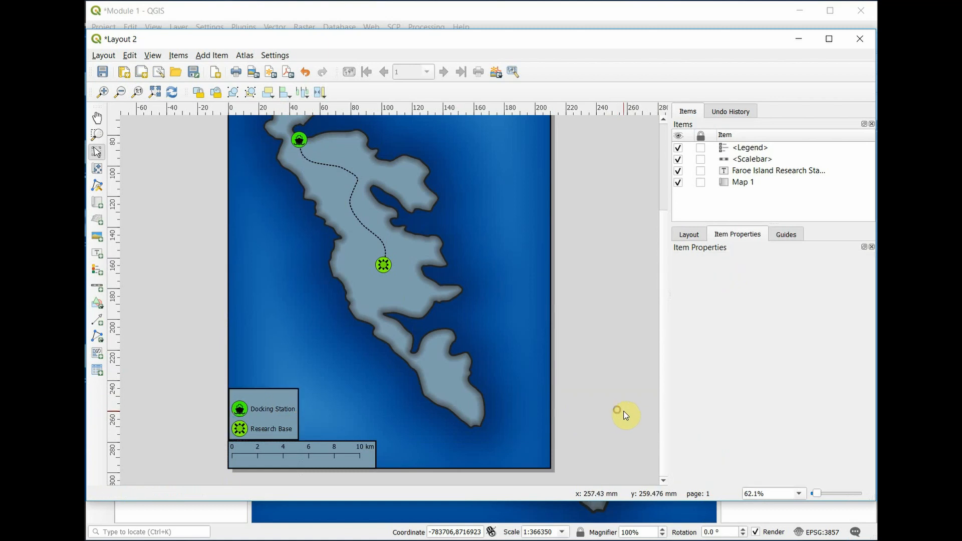
Step: Set the legend's title space to 0.00 mm to remove the gap above its first entry
scroll(195, 358, "up", 1)
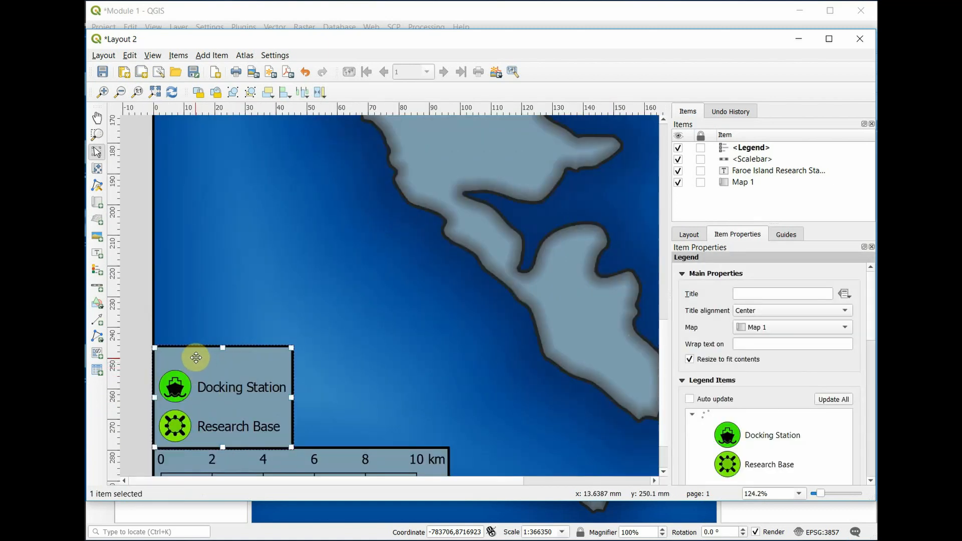
scroll(725, 397, "down", 10)
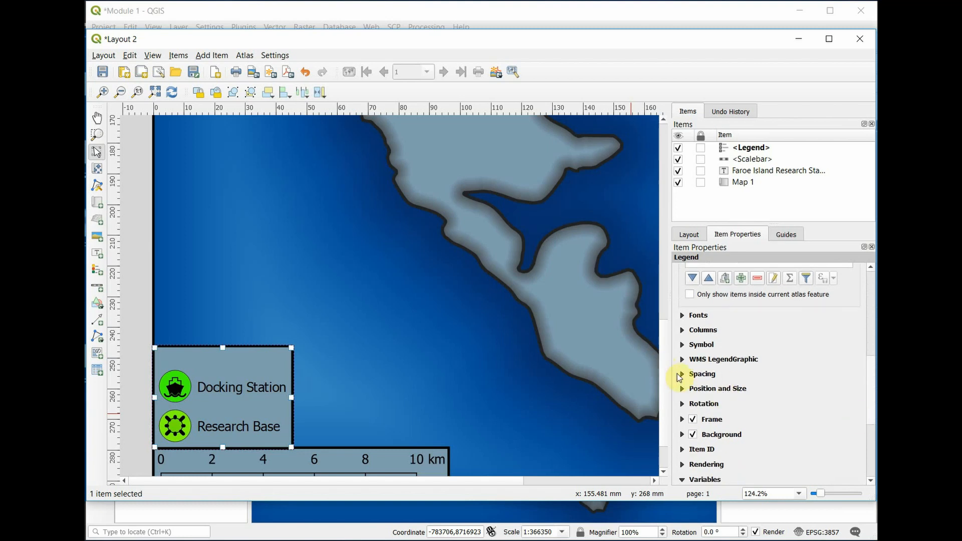
left_click(682, 375)
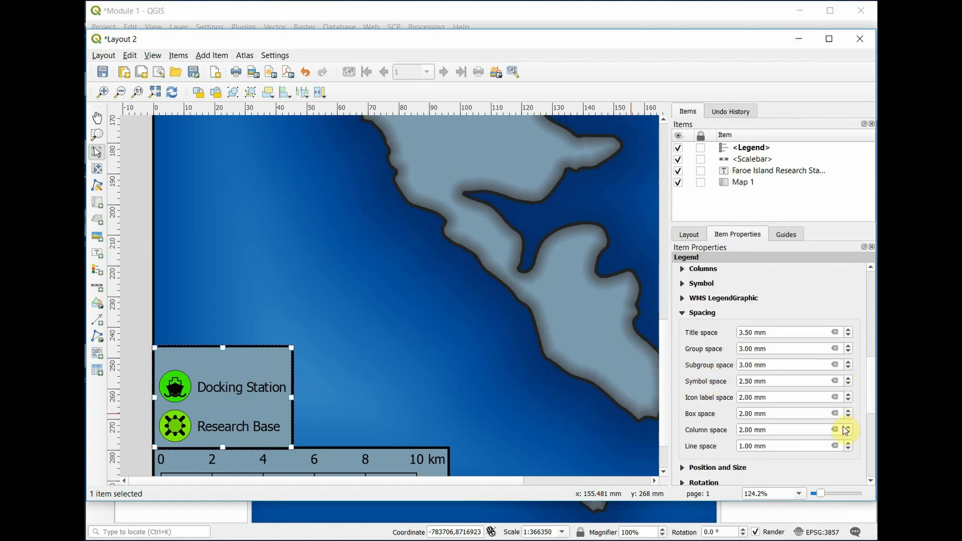
left_click(848, 337)
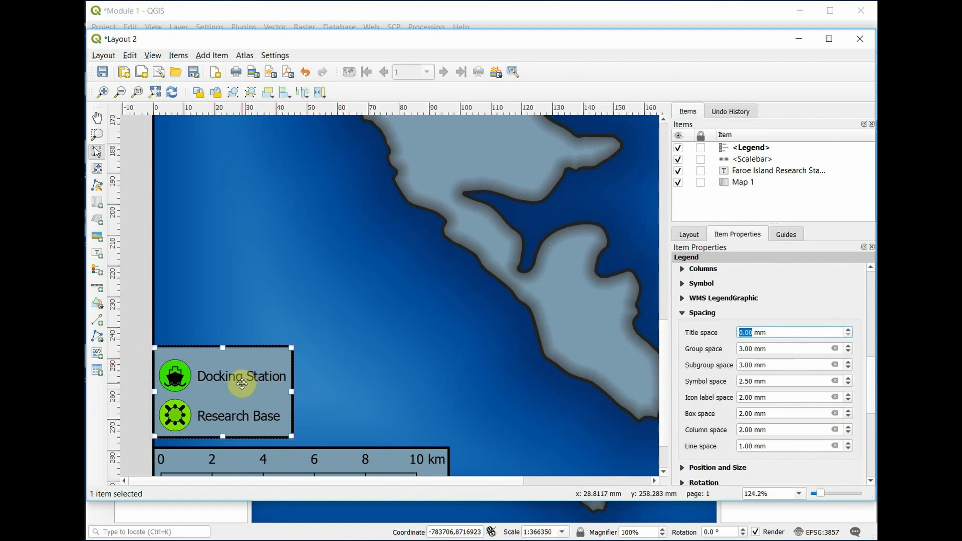
Step: Nudge the legend down until it sits flush on the scale bar's upper edge
left_click(242, 383)
key("Down")
key("Down")
key("Down")
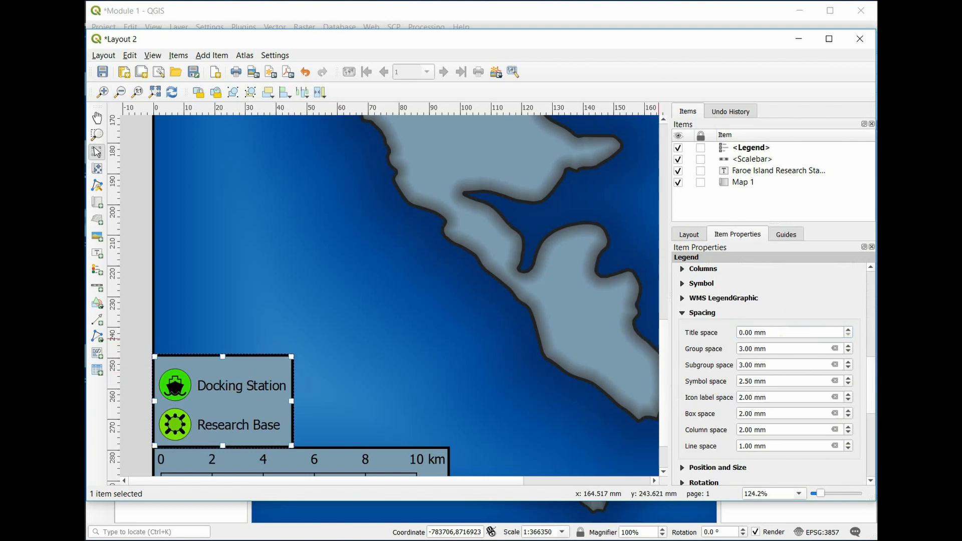
Step: Increase the legend's item font size by a few points
scroll(872, 371, "up", 1)
scroll(871, 361, "up", 5)
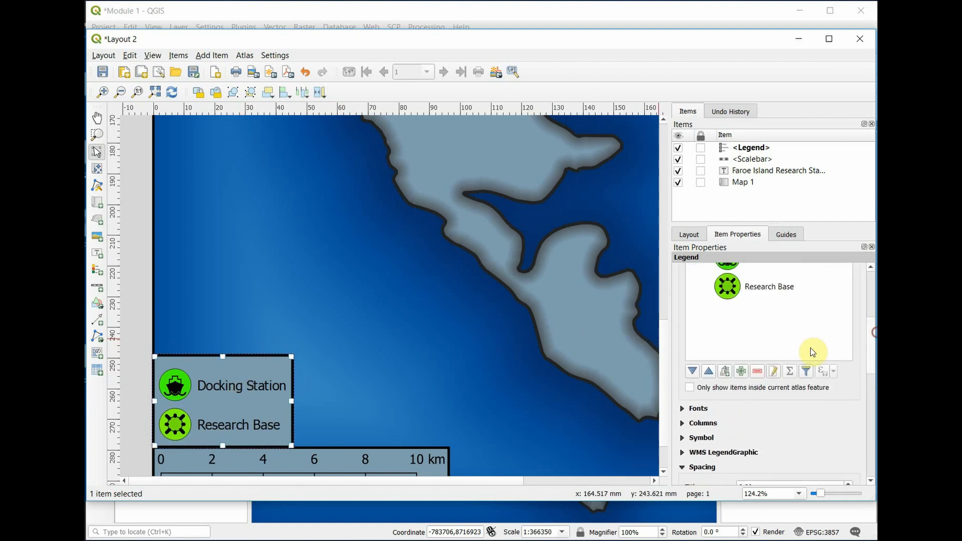
left_click(682, 409)
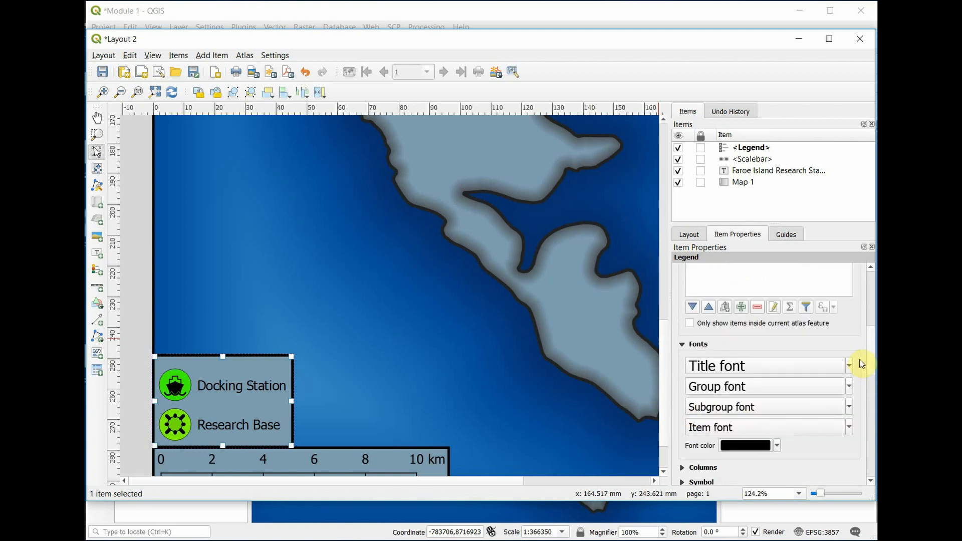
left_click(849, 426)
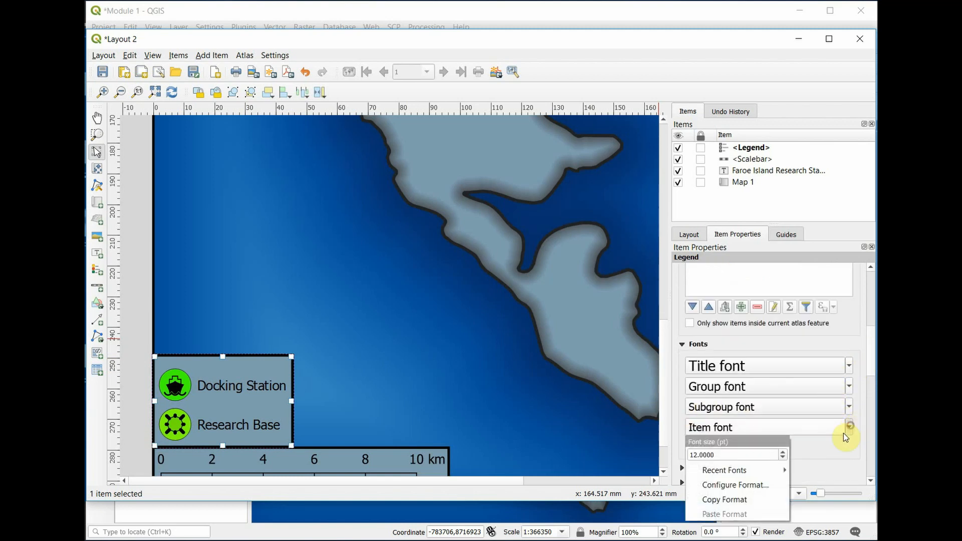
left_click(784, 451)
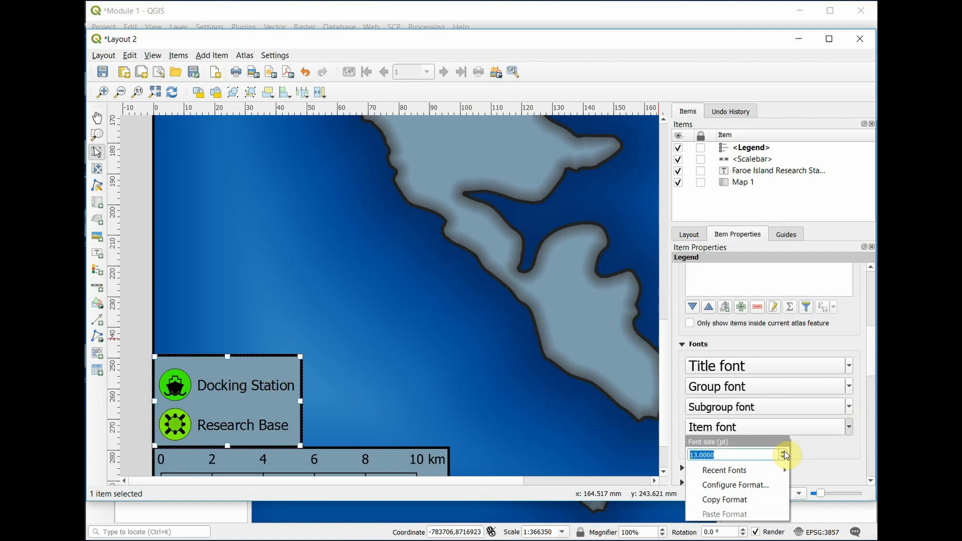
left_click(784, 451)
left_click(784, 451)
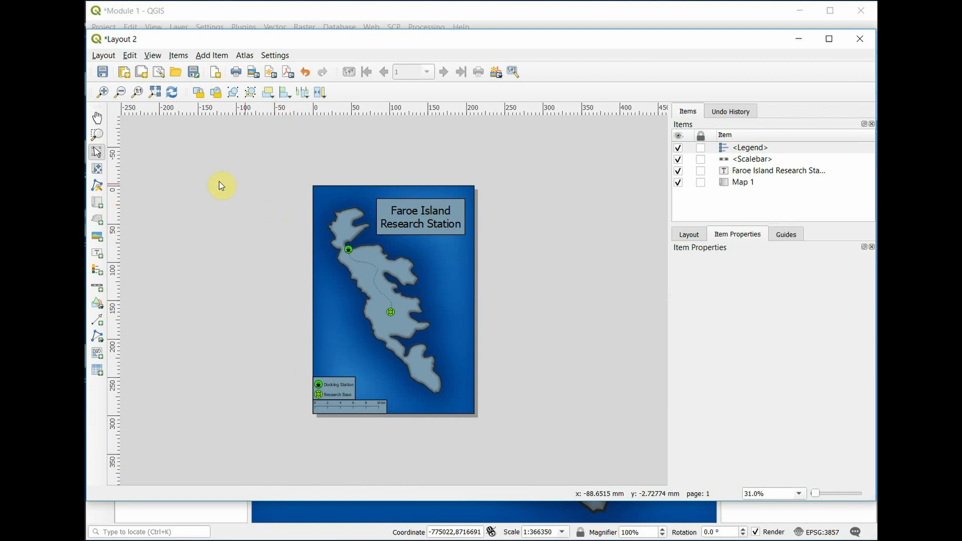
Step: Insert a small picture in the lower-right corner of the page using the Simple_compass_rose.svg image from the GIS website folder
left_click(97, 239)
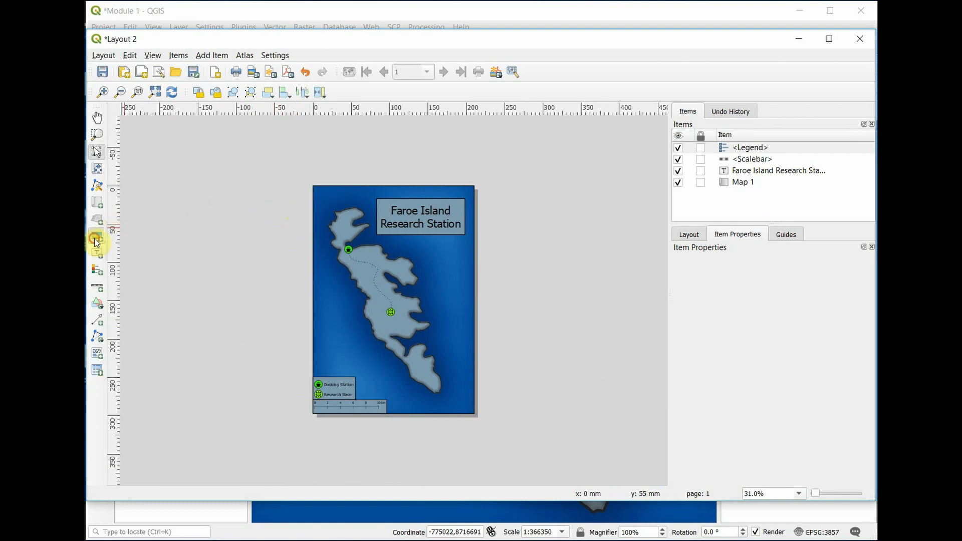
left_click_drag(448, 382, 472, 411)
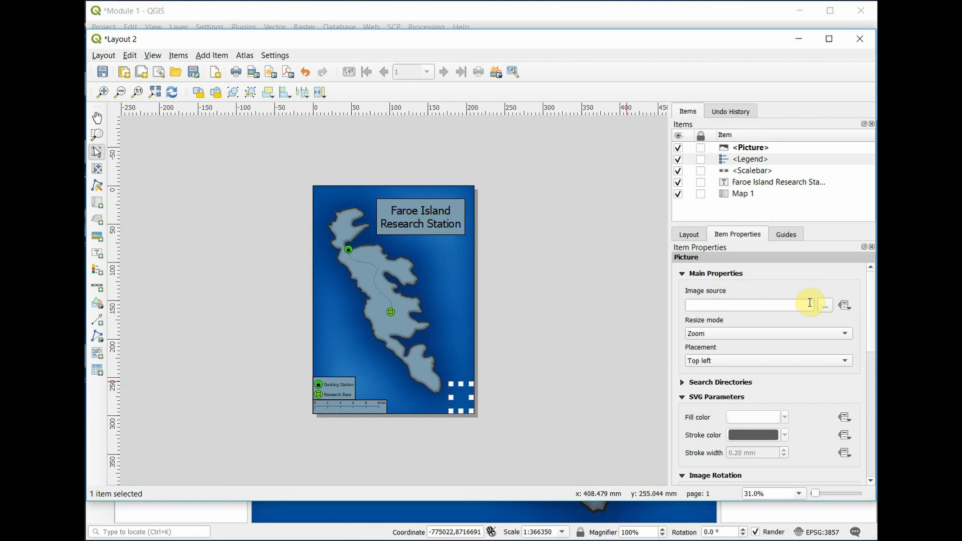
left_click(825, 305)
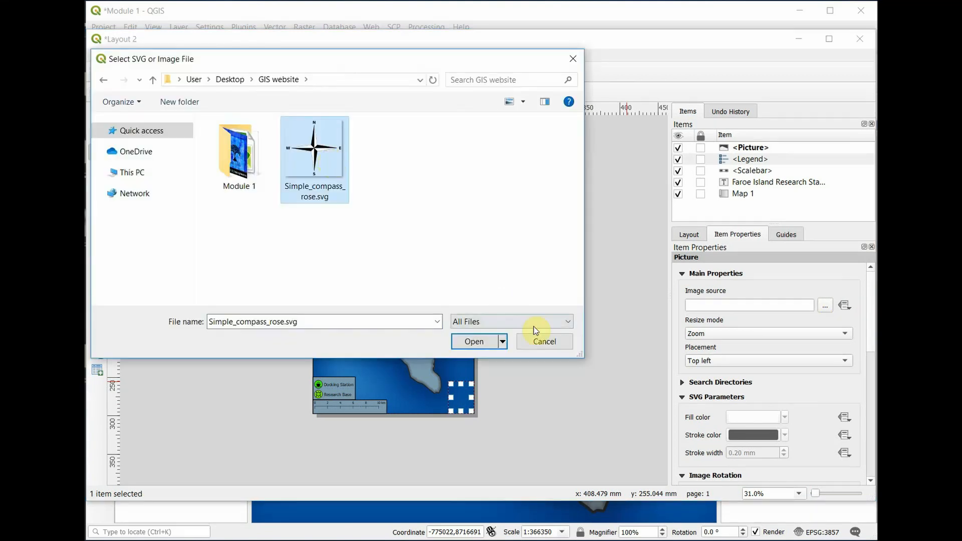
left_click(467, 344)
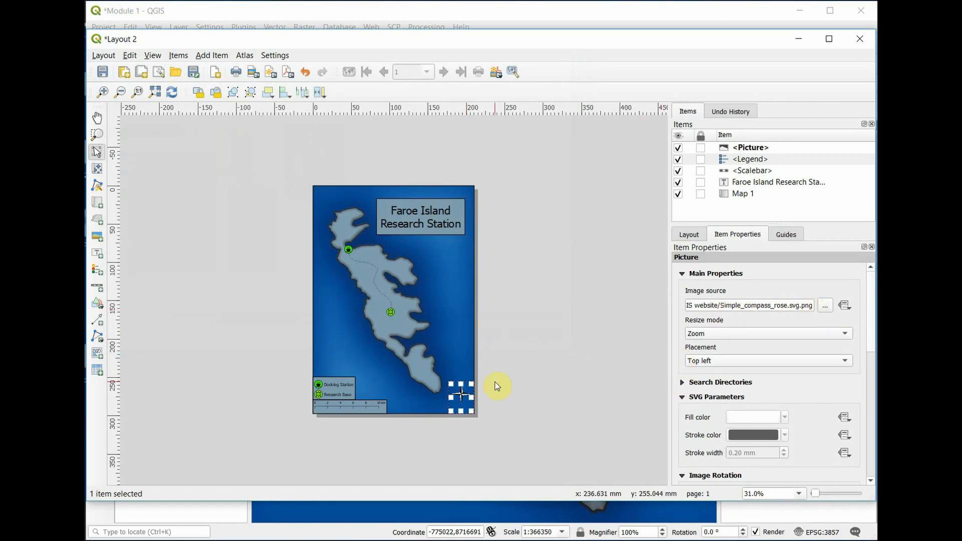
Step: Enable the compass rose picture's background and widen its box slightly to the left
scroll(458, 398, "up", 1)
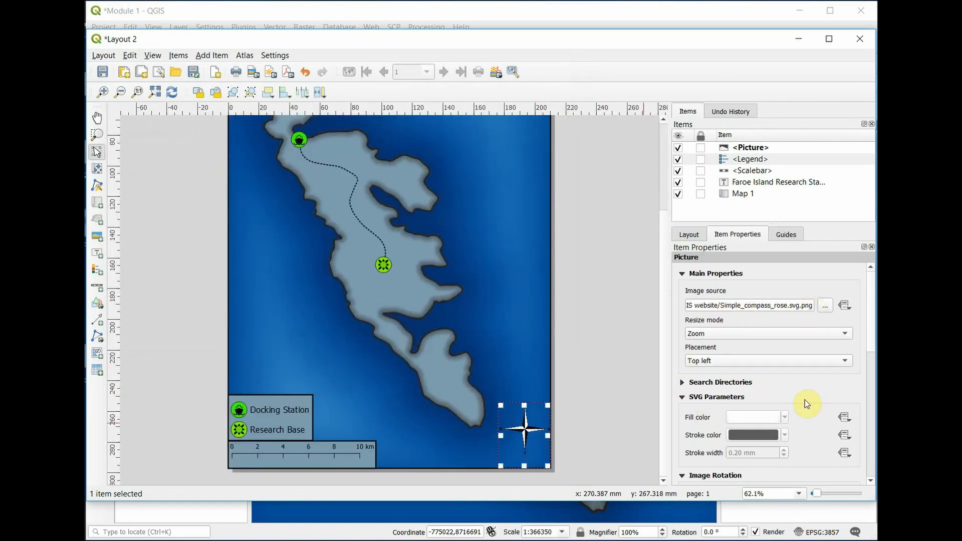
scroll(871, 361, "down", 5)
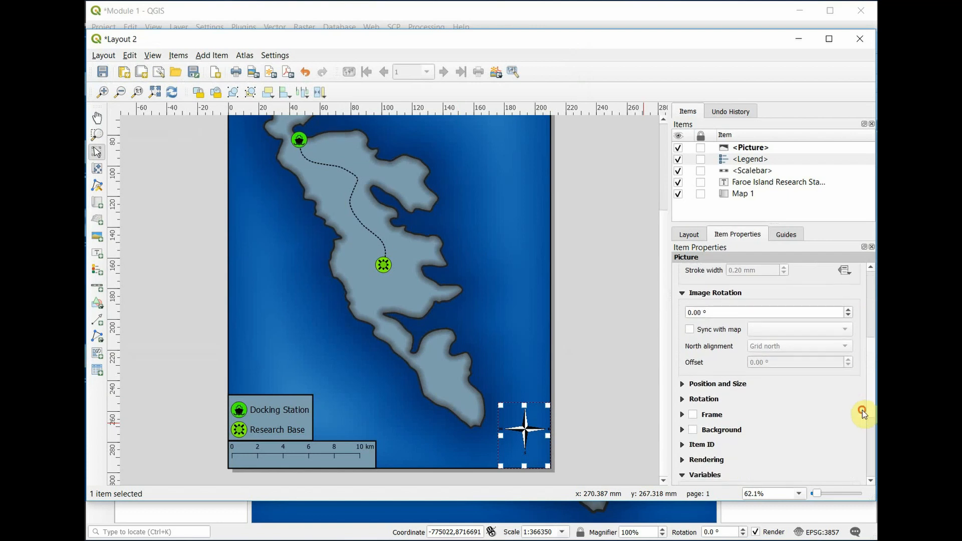
left_click(693, 421)
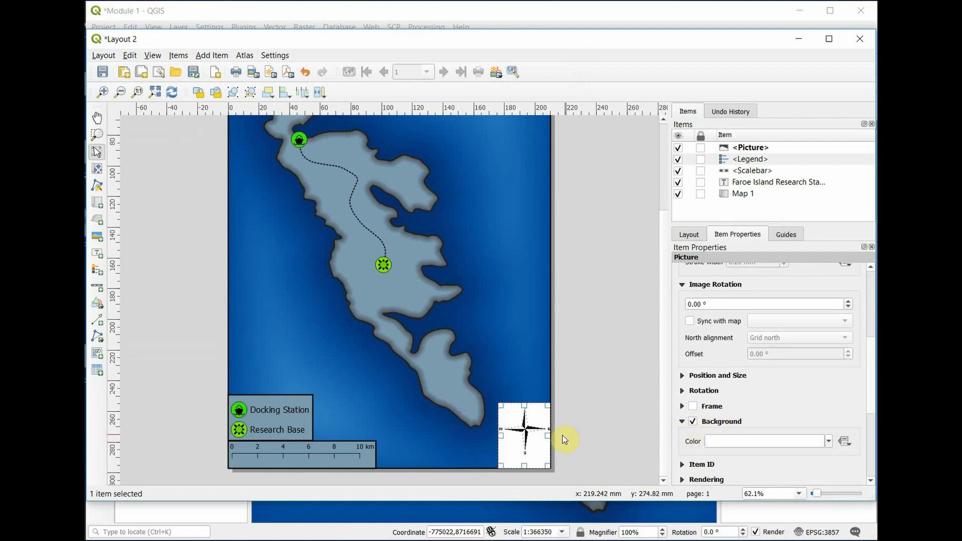
left_click_drag(520, 464, 490, 463)
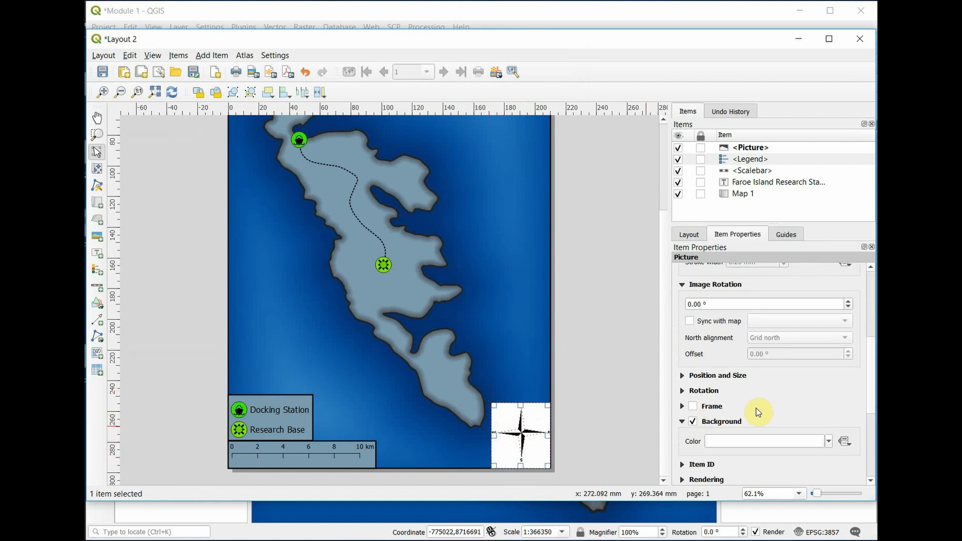
Step: Fill the compass rose's background with the grey-blue sampled from the island
left_click(828, 441)
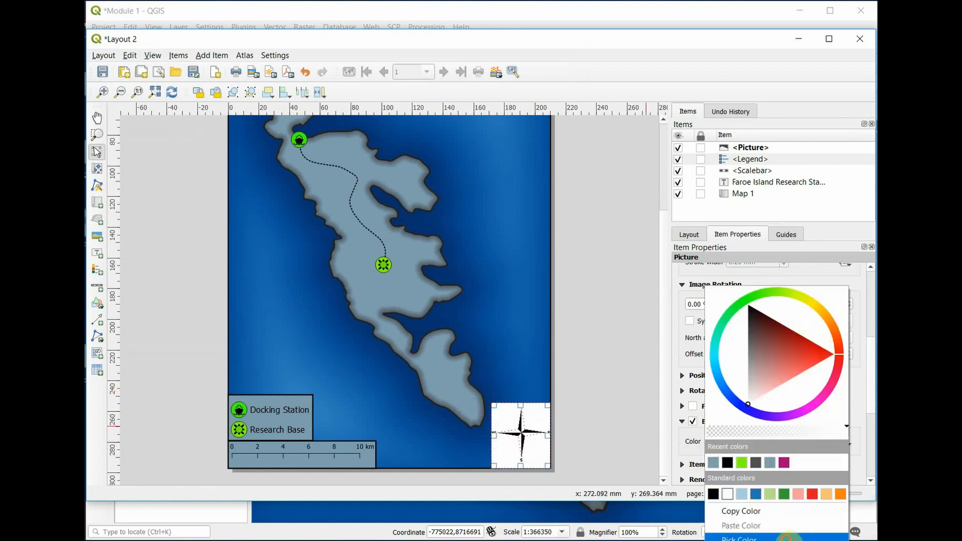
left_click(781, 537)
left_click(443, 384)
left_click(595, 377)
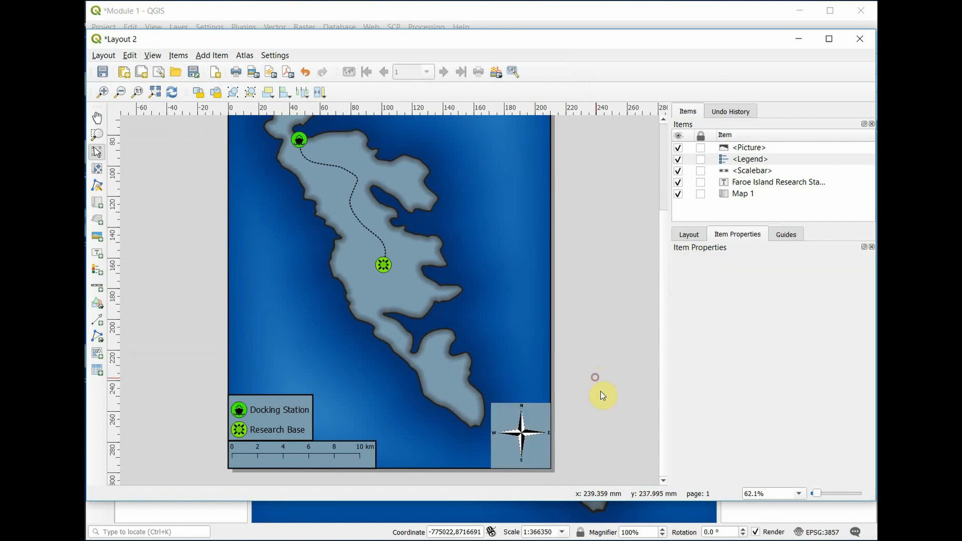
Step: Add a black frame with mitered joins around the compass rose and make it slightly thicker
left_click(527, 439)
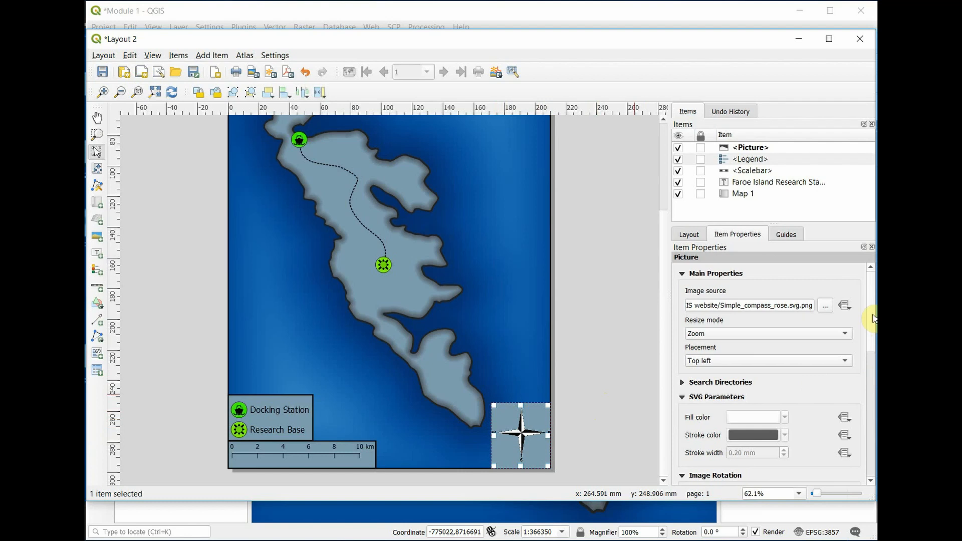
left_click_drag(872, 316, 872, 386)
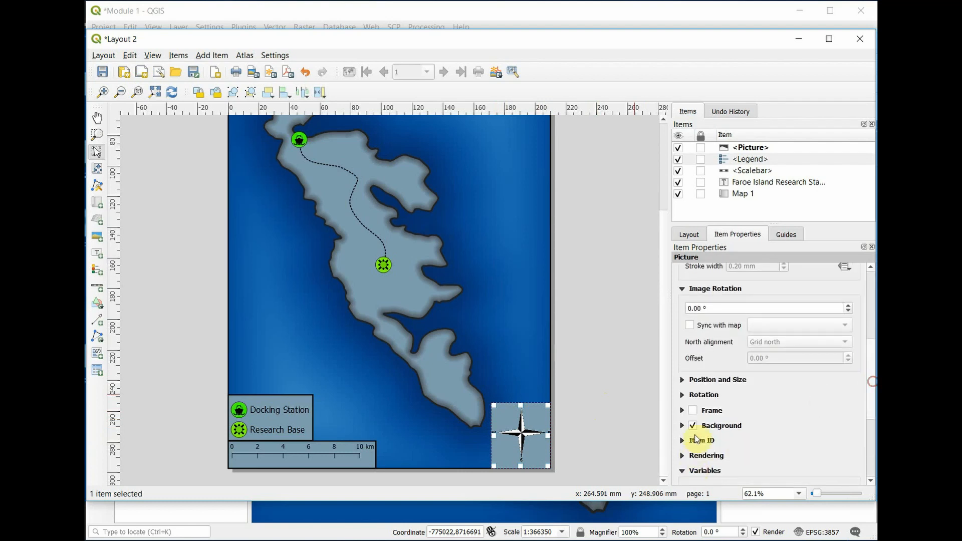
left_click(692, 410)
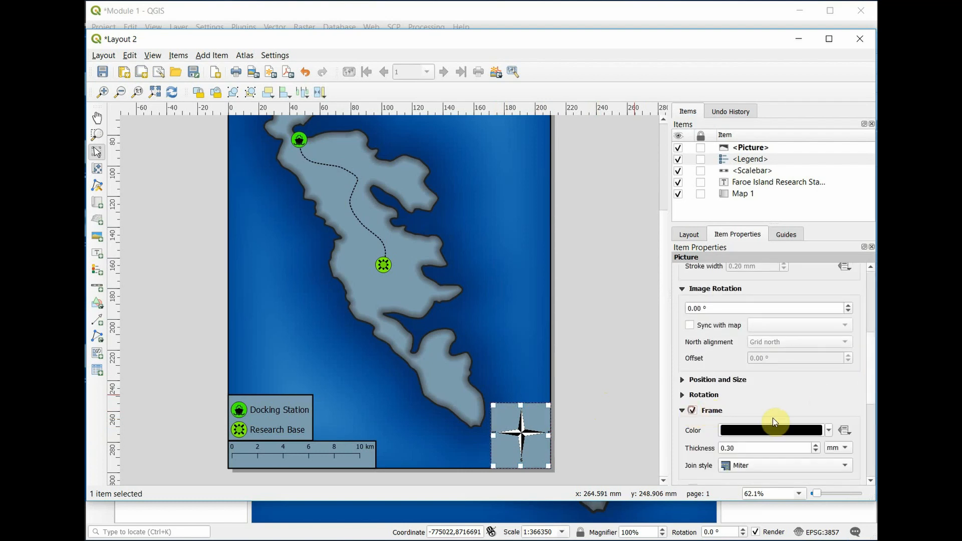
left_click(815, 447)
left_click(814, 446)
left_click(601, 401)
Step: Nudge the title label slightly right and shift the map content within its frame slightly left and up
scroll(332, 249, "down", 1)
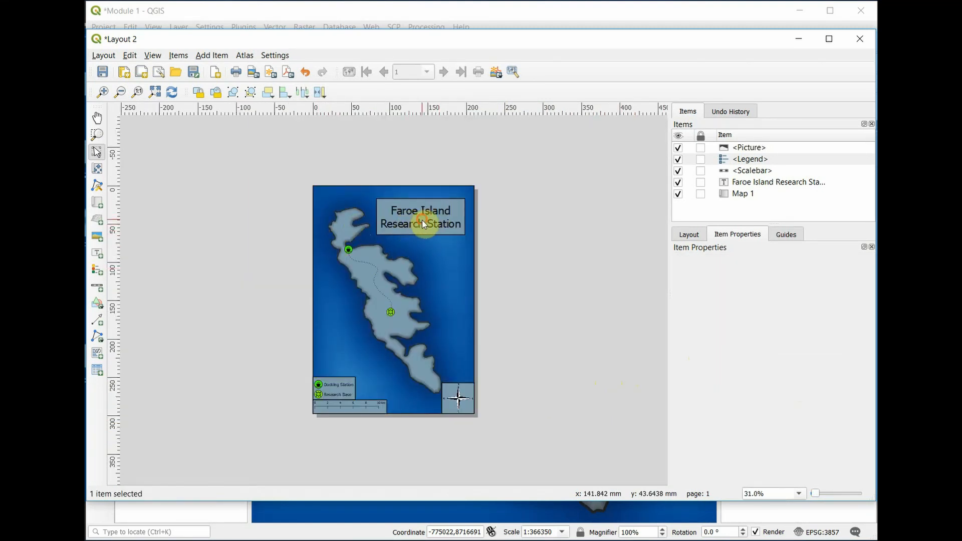
mouse_move(422, 221)
left_mouse_down()
mouse_move(419, 209)
mouse_move(429, 215)
left_mouse_up()
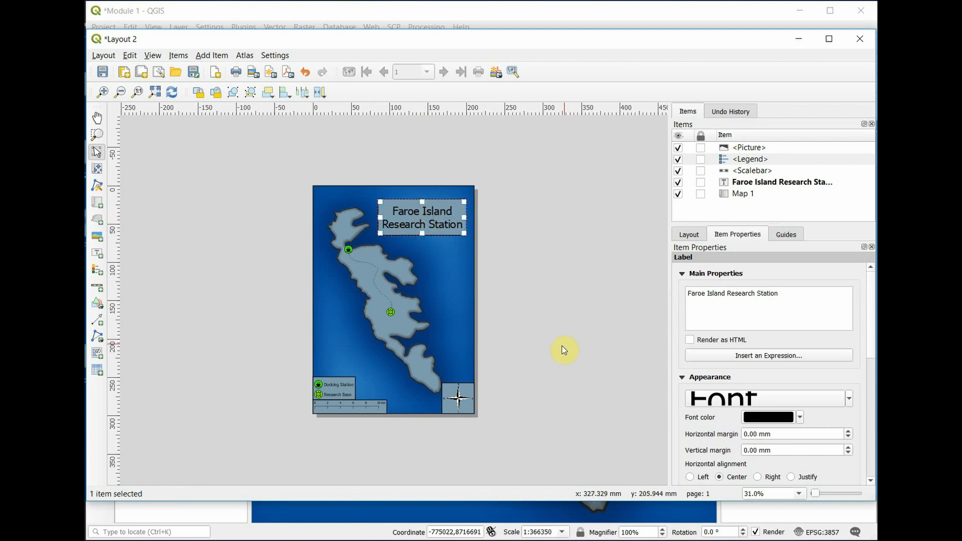
left_click(401, 294)
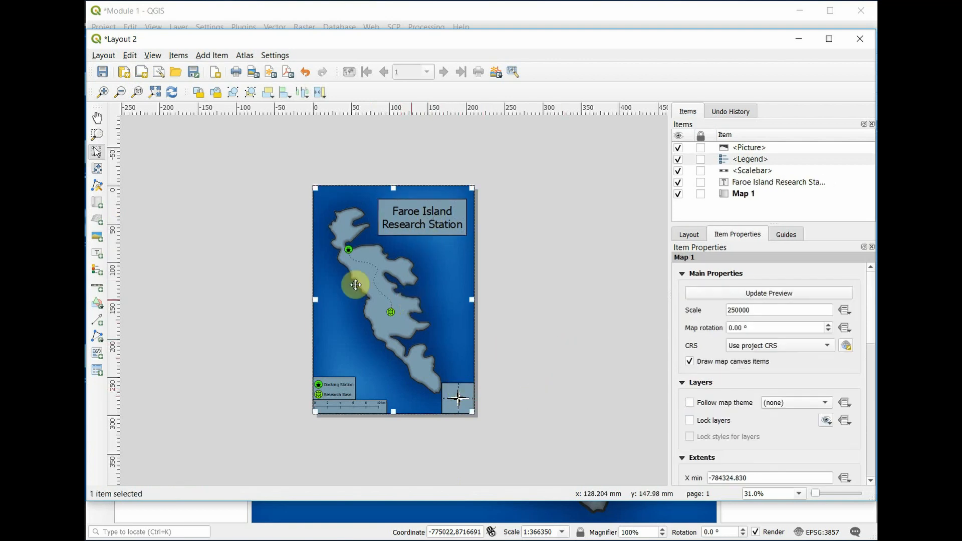
left_click(97, 169)
left_click_drag(406, 284, 392, 280)
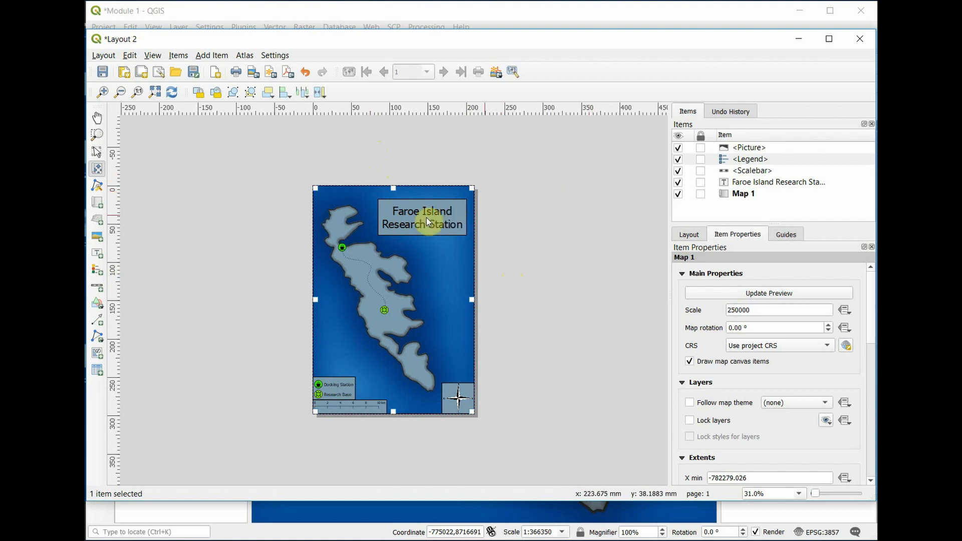
left_click(94, 155)
left_click(274, 205)
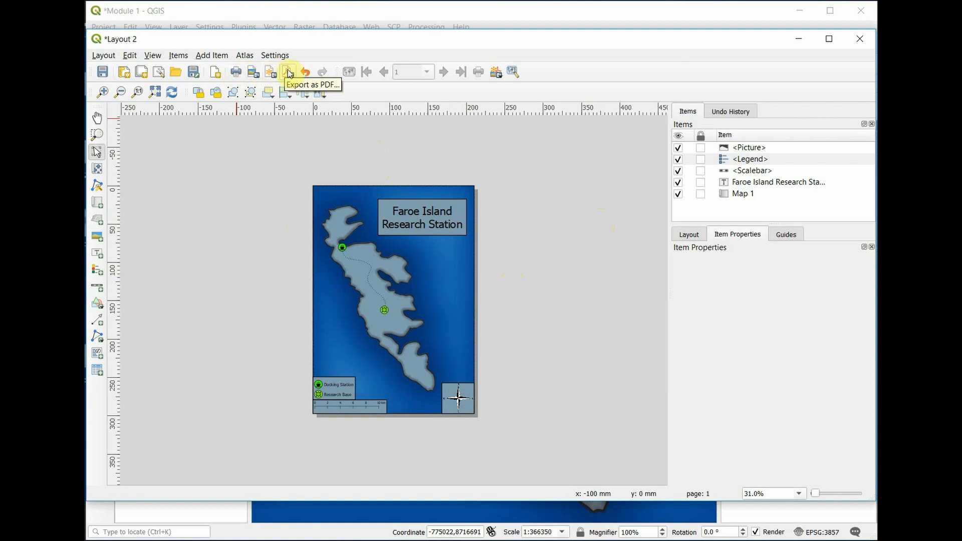
Step: Export the layout as a JPEG image named Faroe Island Final Map in the Module 1 folder
left_click(251, 76)
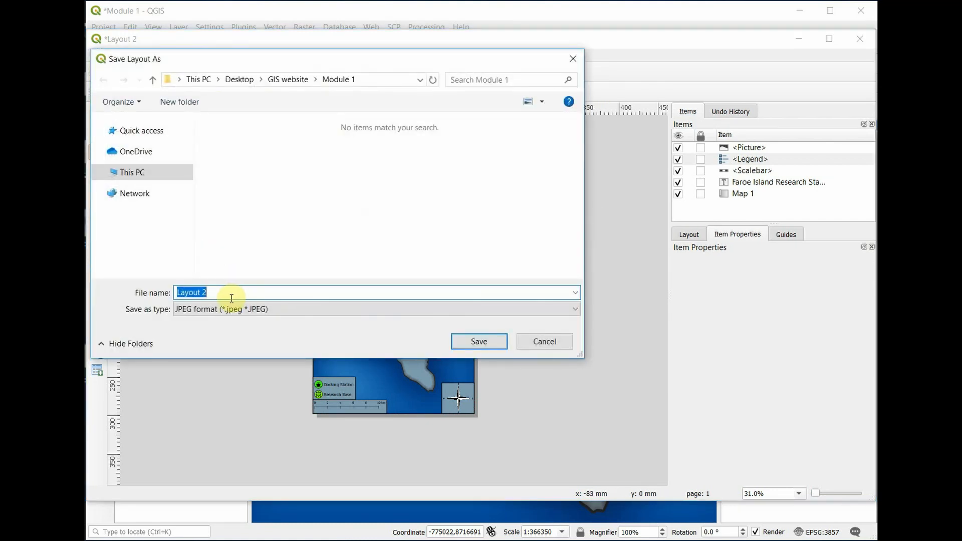
type("Faroe Isl")
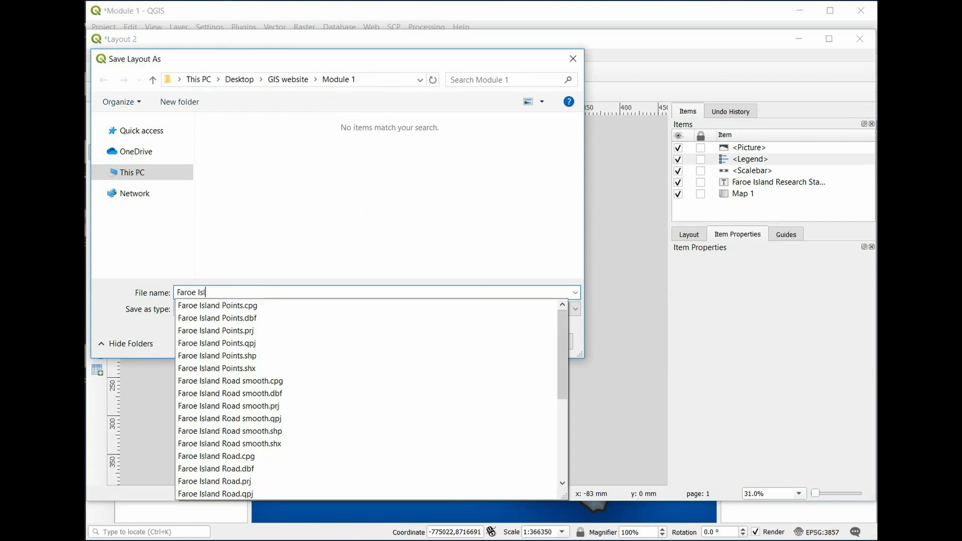
type("and Final ")
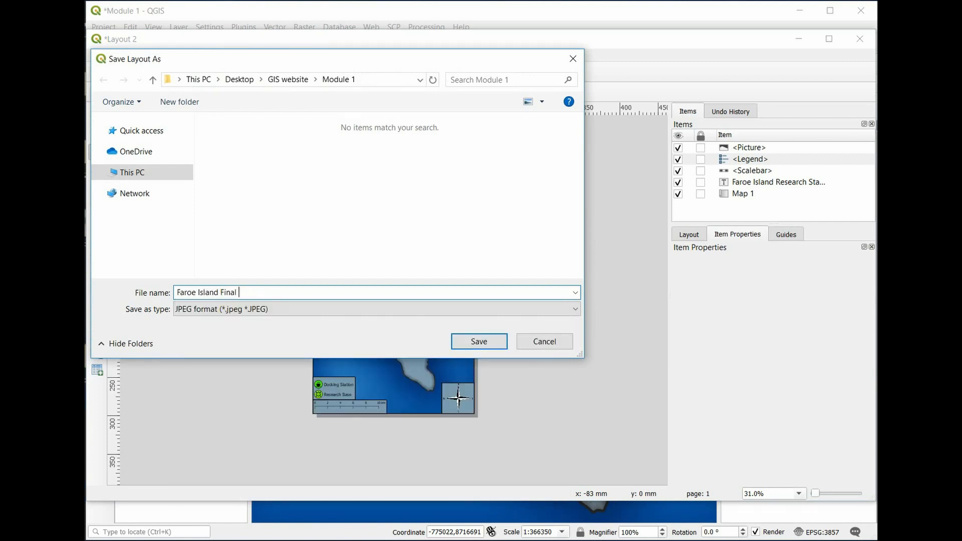
type("Map")
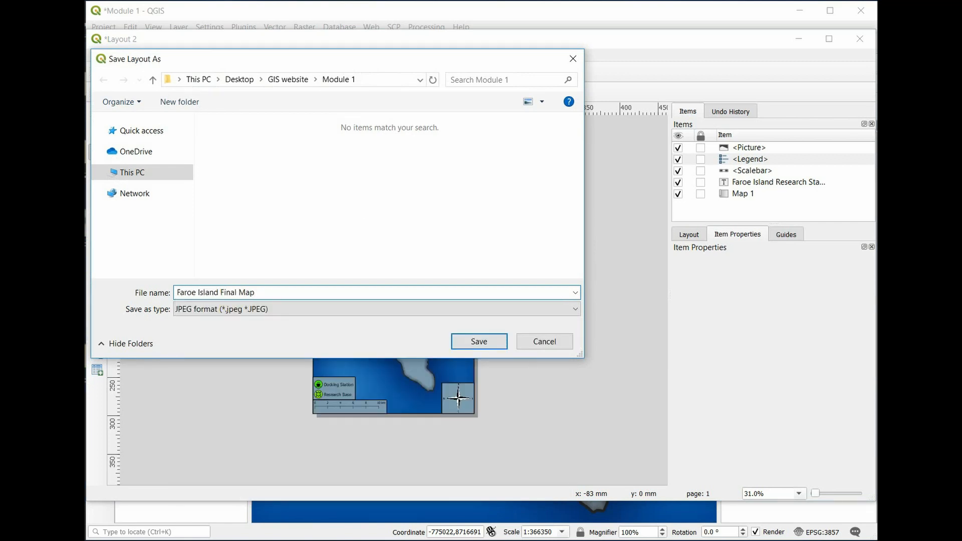
left_click(475, 343)
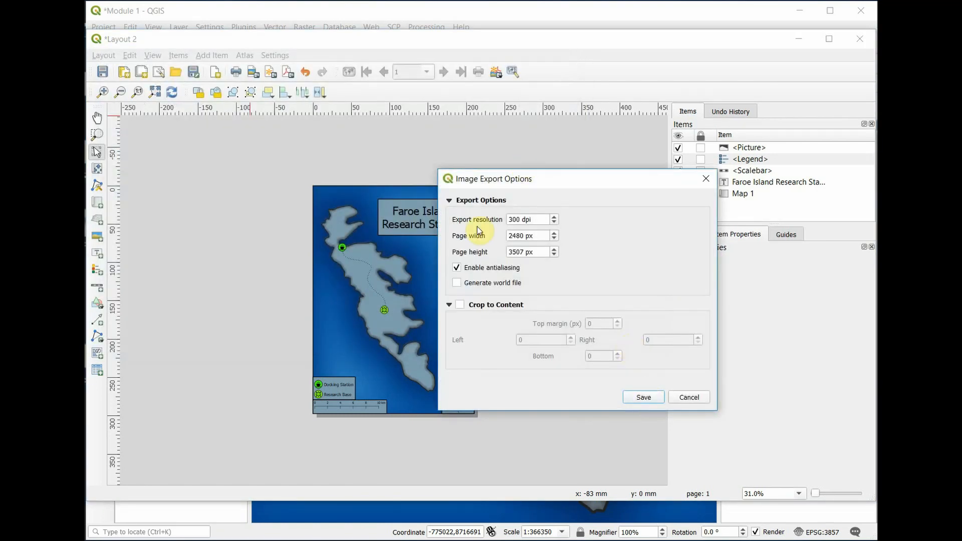
Step: Set the image export resolution to 310 dpi and save the image
left_click(554, 218)
left_click(554, 218)
left_click(554, 217)
left_click(554, 217)
left_click(554, 217)
left_click(554, 218)
left_click(651, 399)
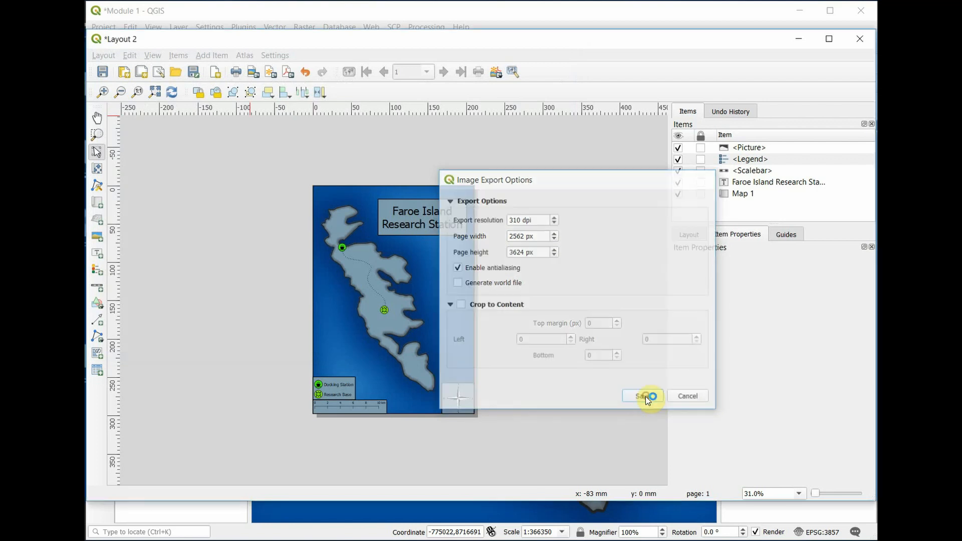